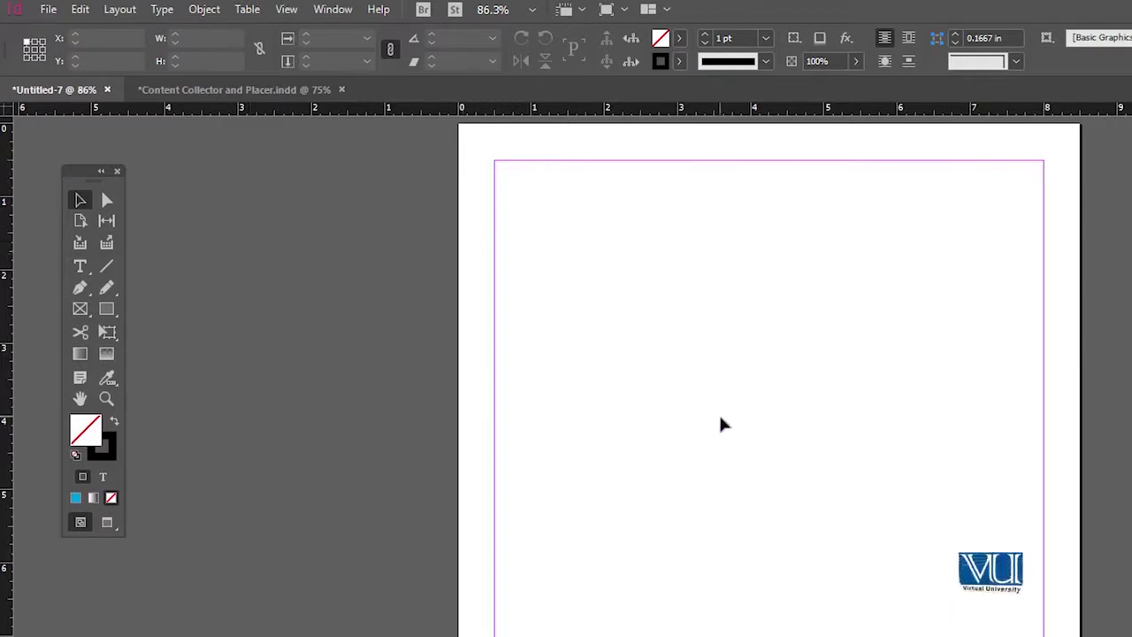
Practise panning the blank page with the Hand tool and zooming in and out with the Zoom tool
key("space")
left_click_drag(758, 430, 747, 425)
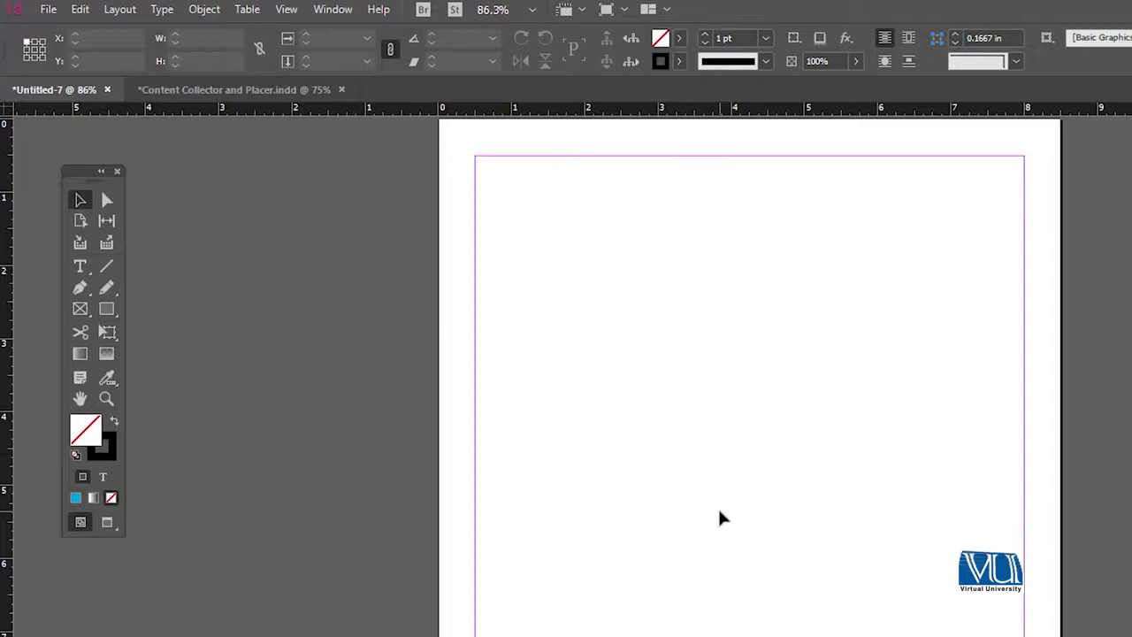
key("z")
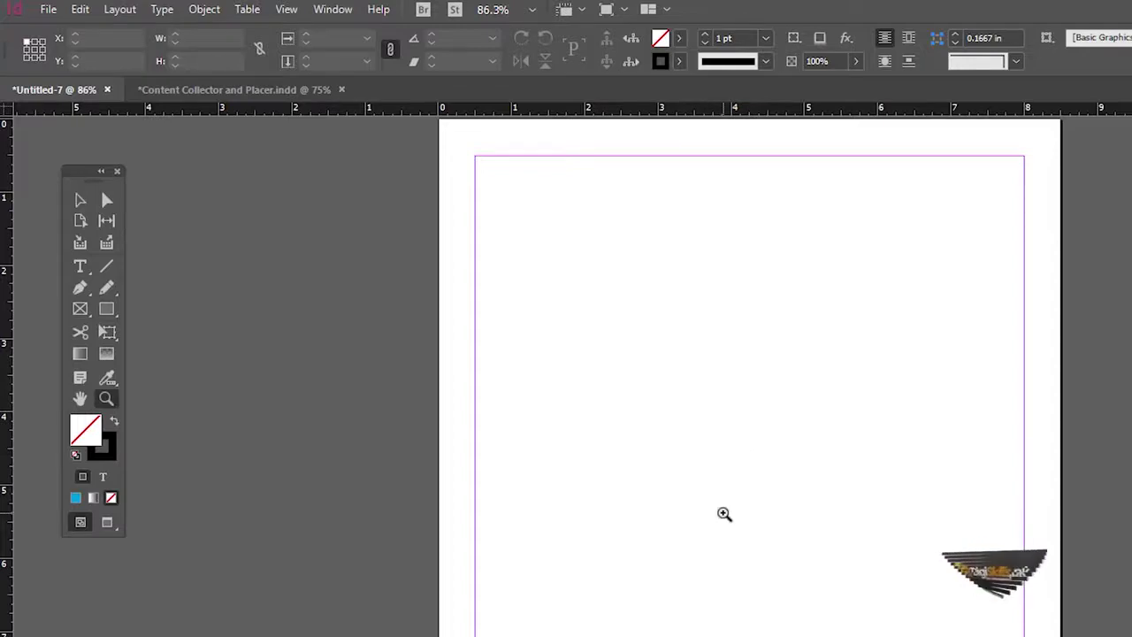
left_click(725, 518)
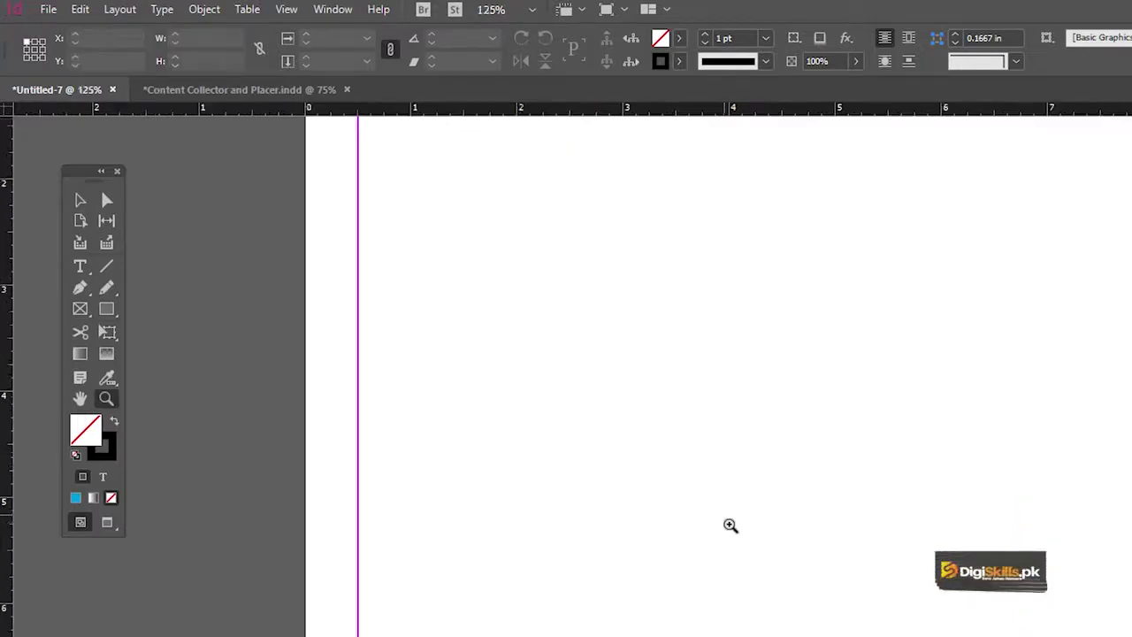
left_click(729, 523, "alt")
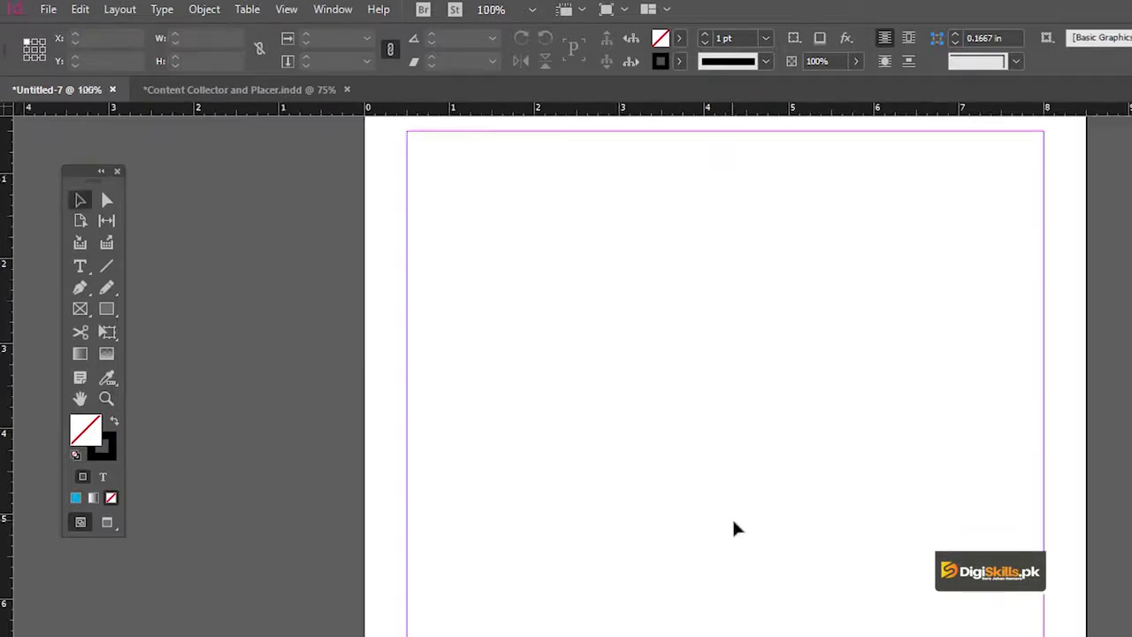
left_click_drag(738, 493, 743, 518)
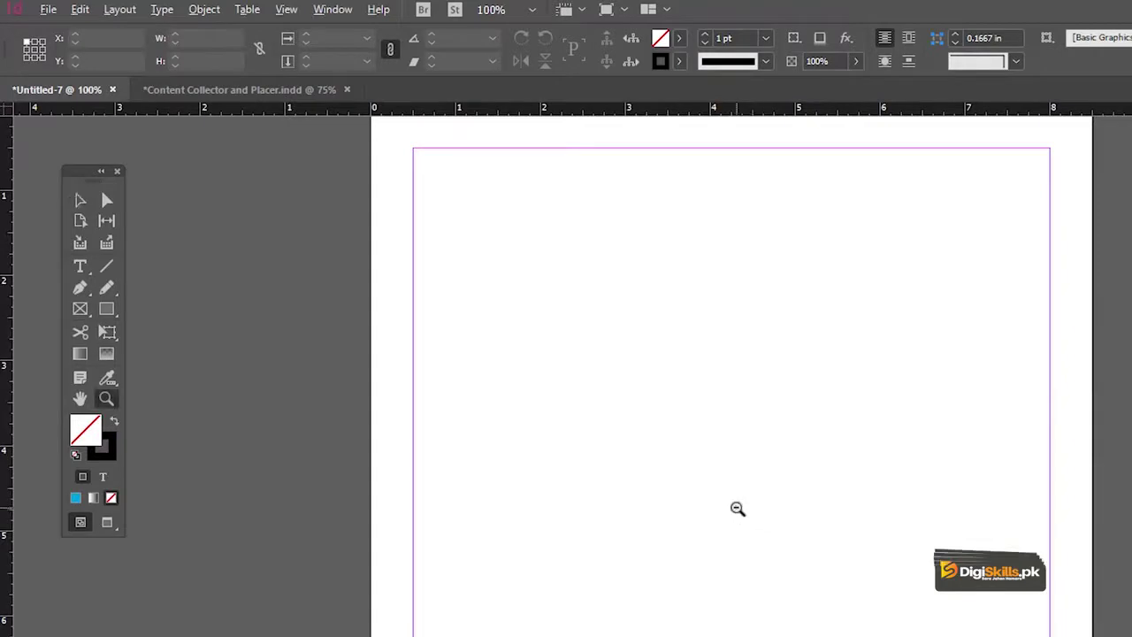
left_click(736, 509, "alt")
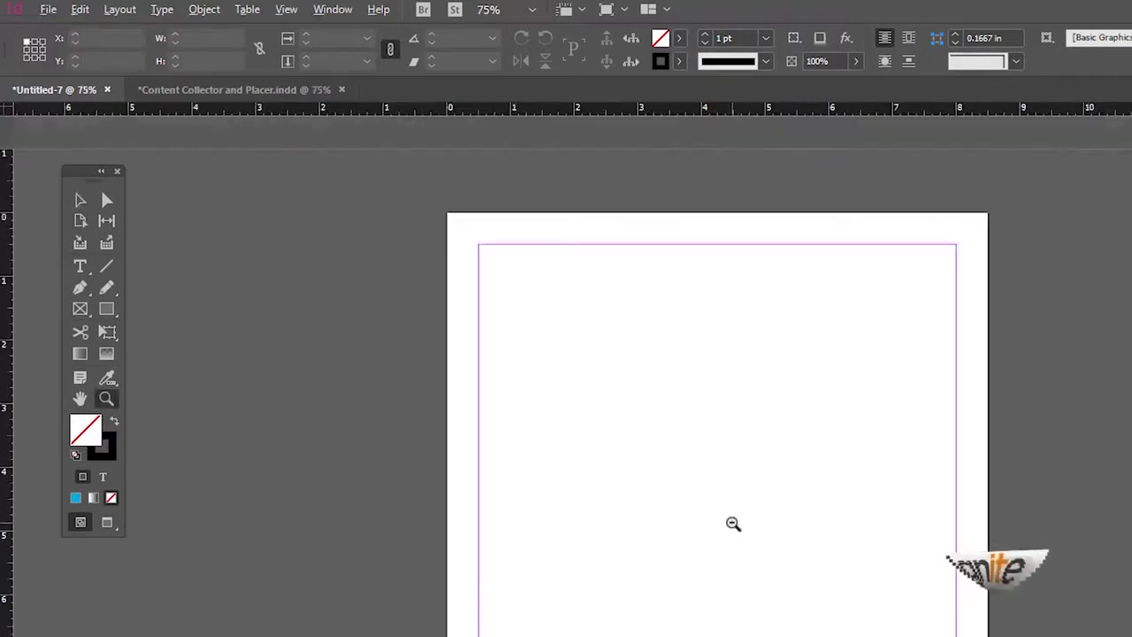
left_click(758, 536, "alt")
left_click(809, 540, "alt")
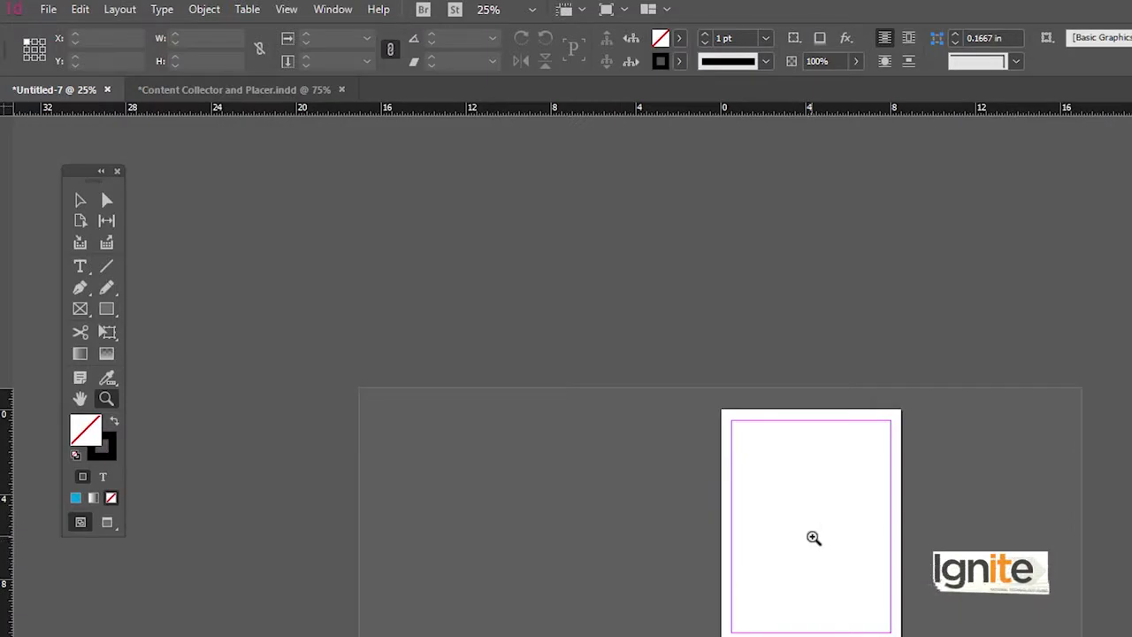
left_click(814, 537)
left_click(808, 538)
left_click_drag(880, 518, 772, 516)
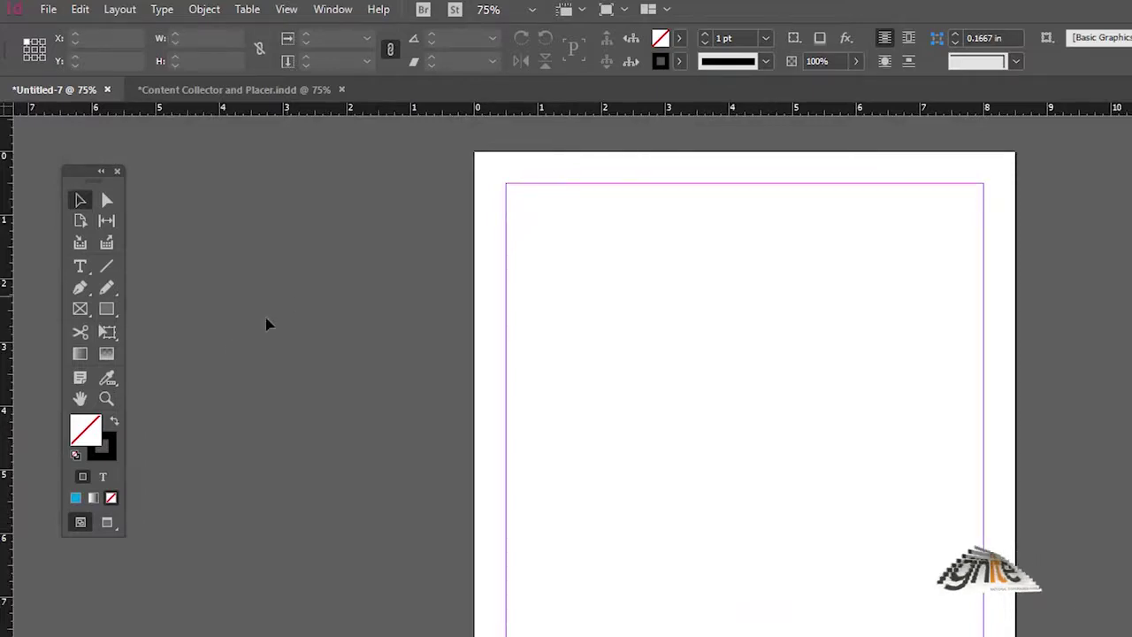
Draw a square about 1.88 in wide in the middle of the page and delete it
left_click(106, 308)
mouse_move(639, 347)
left_mouse_down()
mouse_move(867, 462)
mouse_move(844, 452)
left_mouse_up()
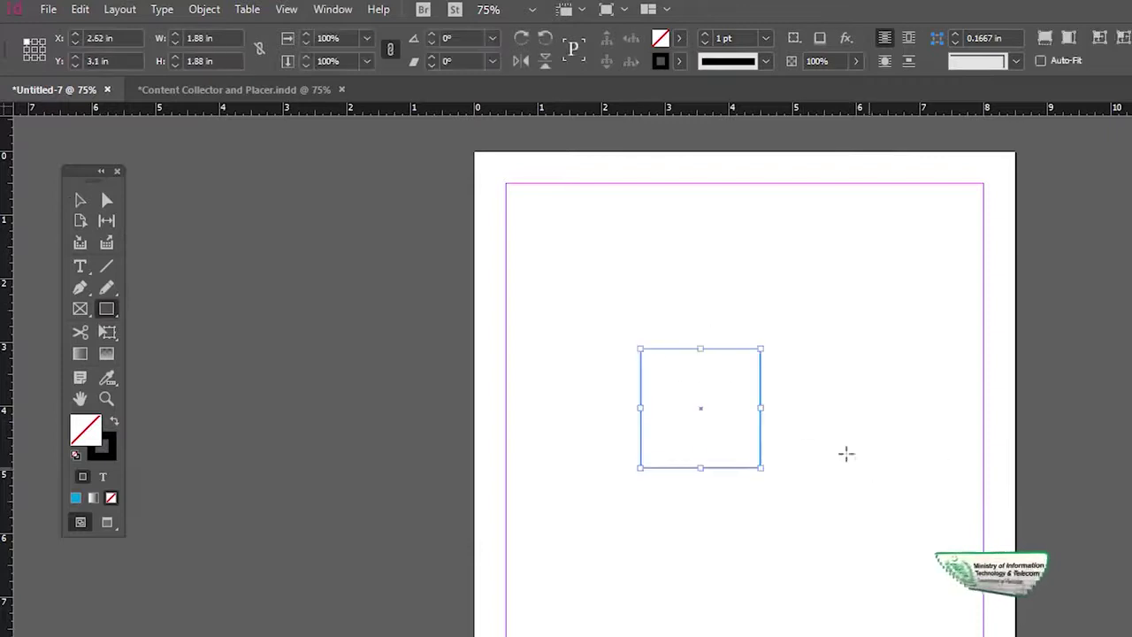
key("v")
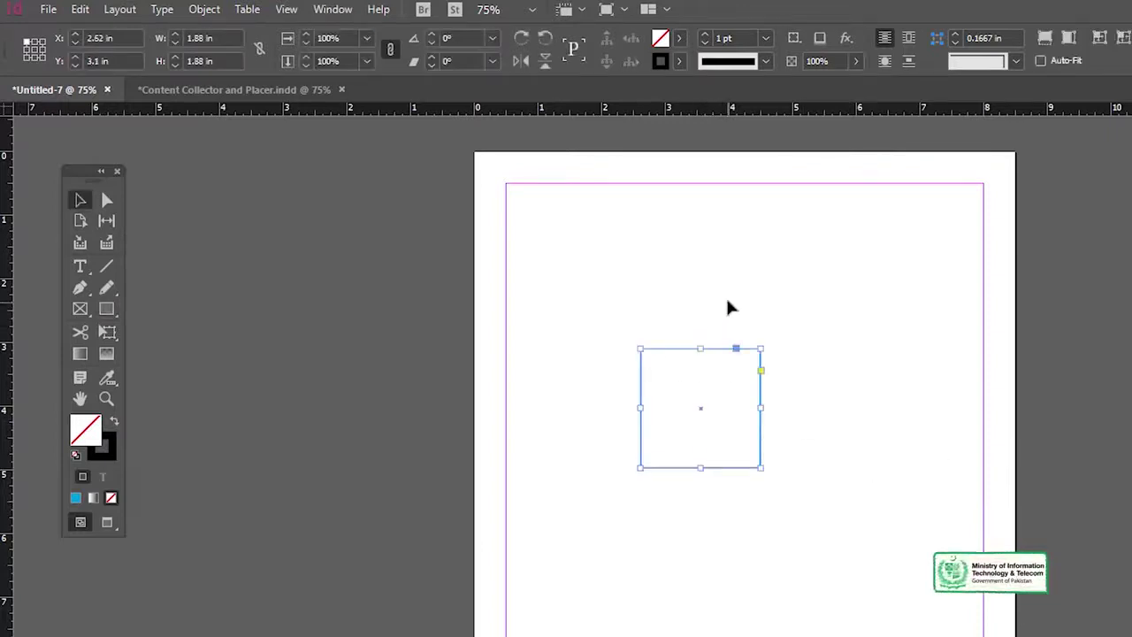
key("Delete")
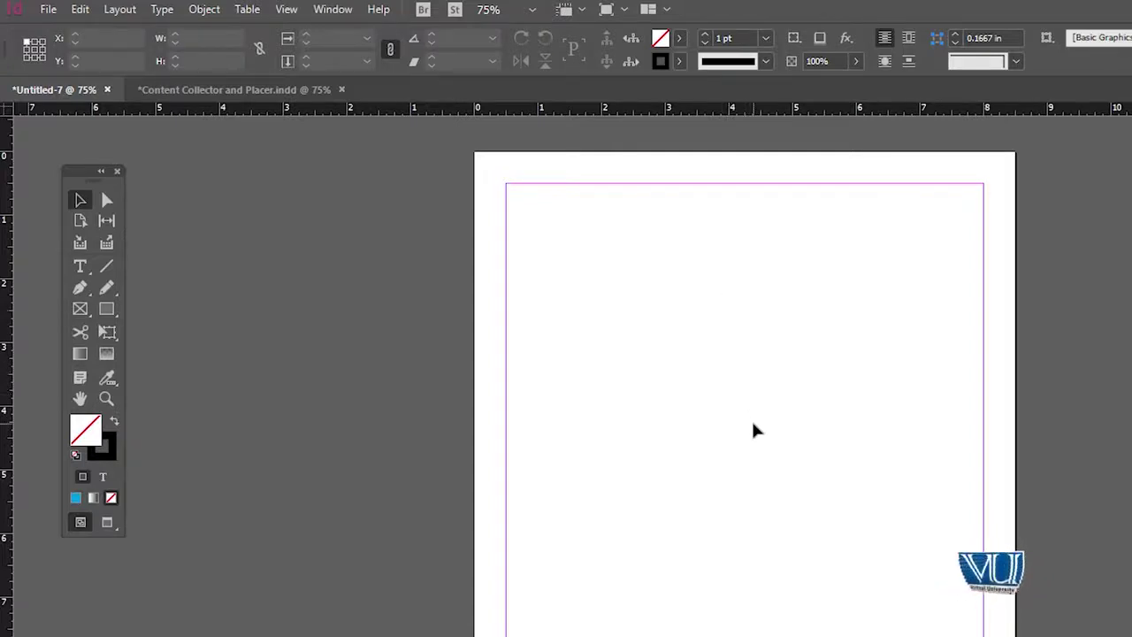
scroll(753, 431, "left", 1)
scroll(758, 424, "right", 1)
scroll(764, 427, "left", 1)
scroll(806, 404, "right", 1)
scroll(753, 430, "left", 2)
scroll(871, 338, "left", 1)
scroll(851, 407, "right", 3)
scroll(731, 417, "left", 2)
scroll(830, 454, "right", 3)
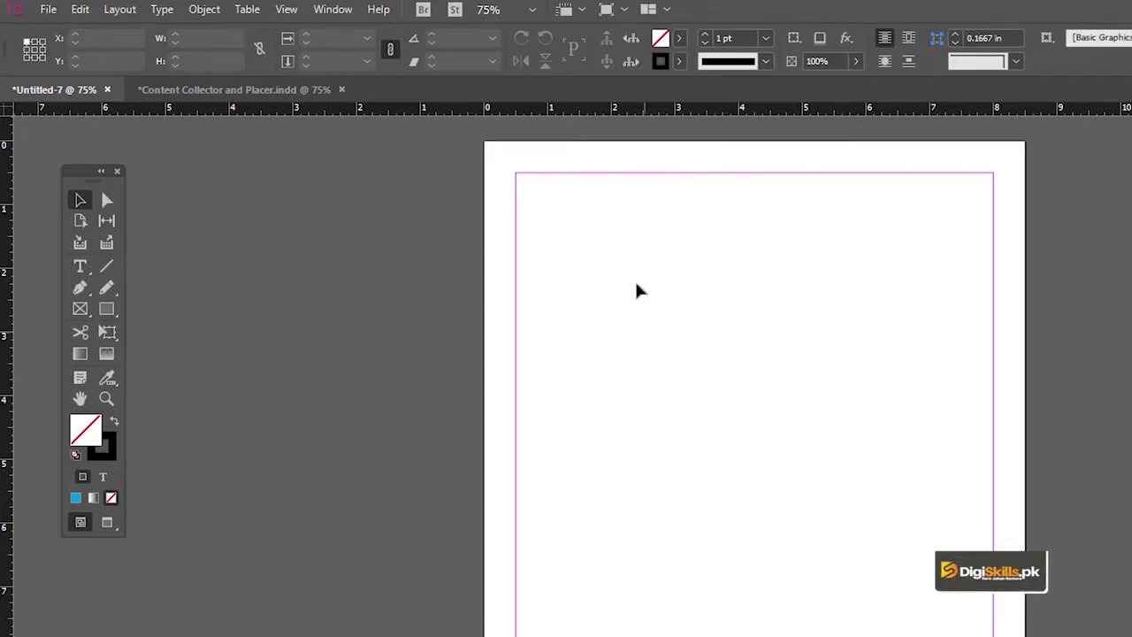
left_click_drag(74, 177, 165, 187)
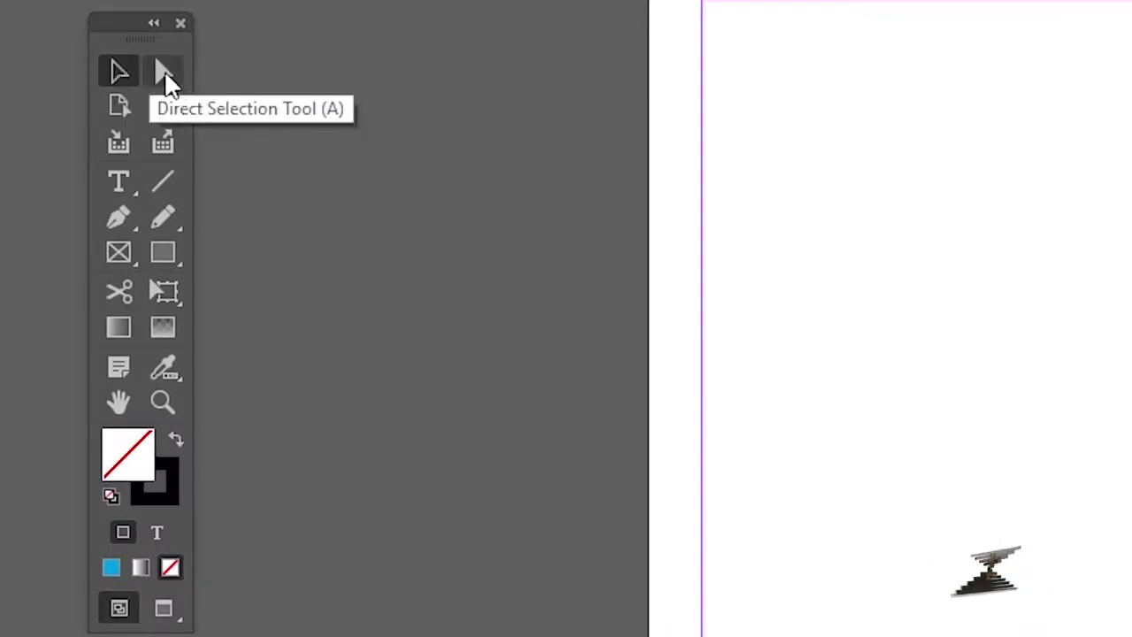
Draw a square about 2 in wide on the page and give it a magenta fill with no stroke
left_click(173, 260)
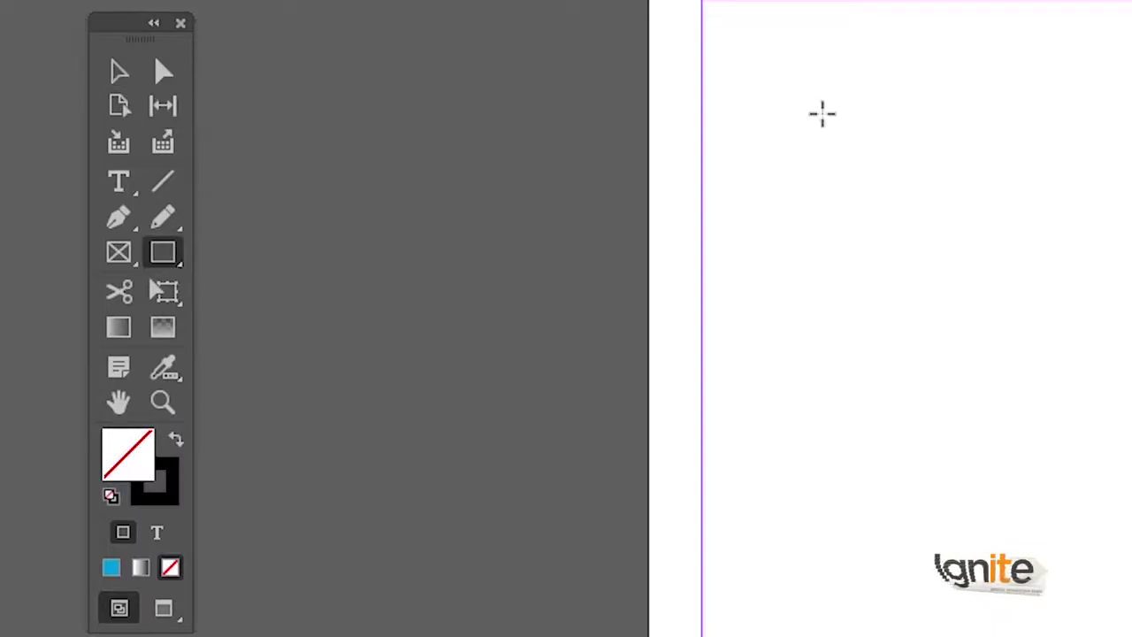
left_click_drag(983, 279, 1131, 497)
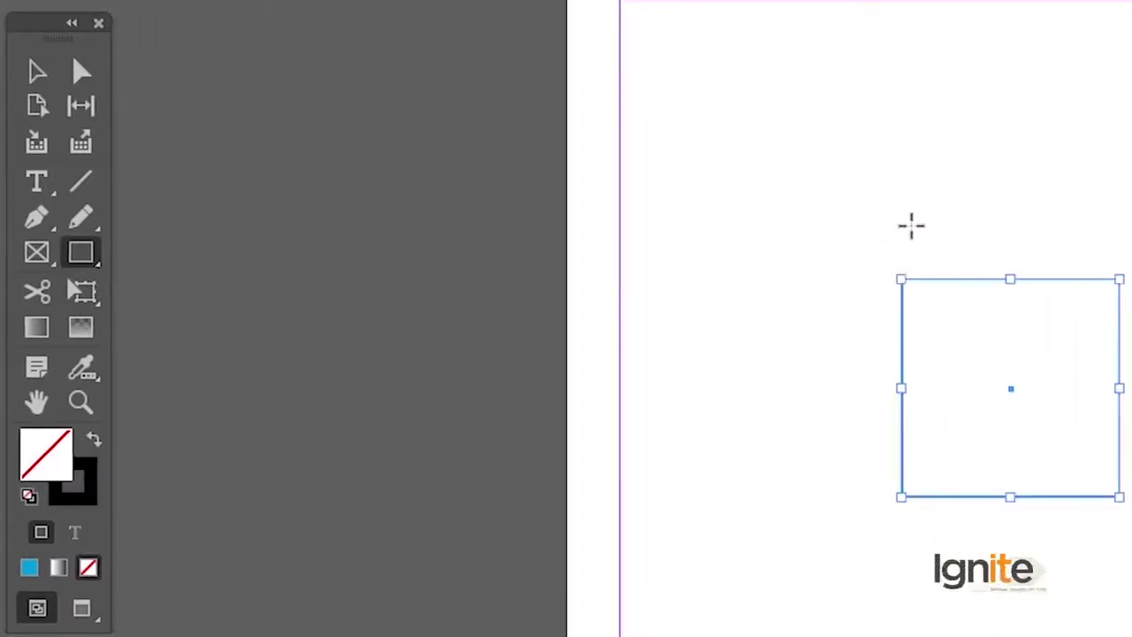
key("v")
left_click(95, 443)
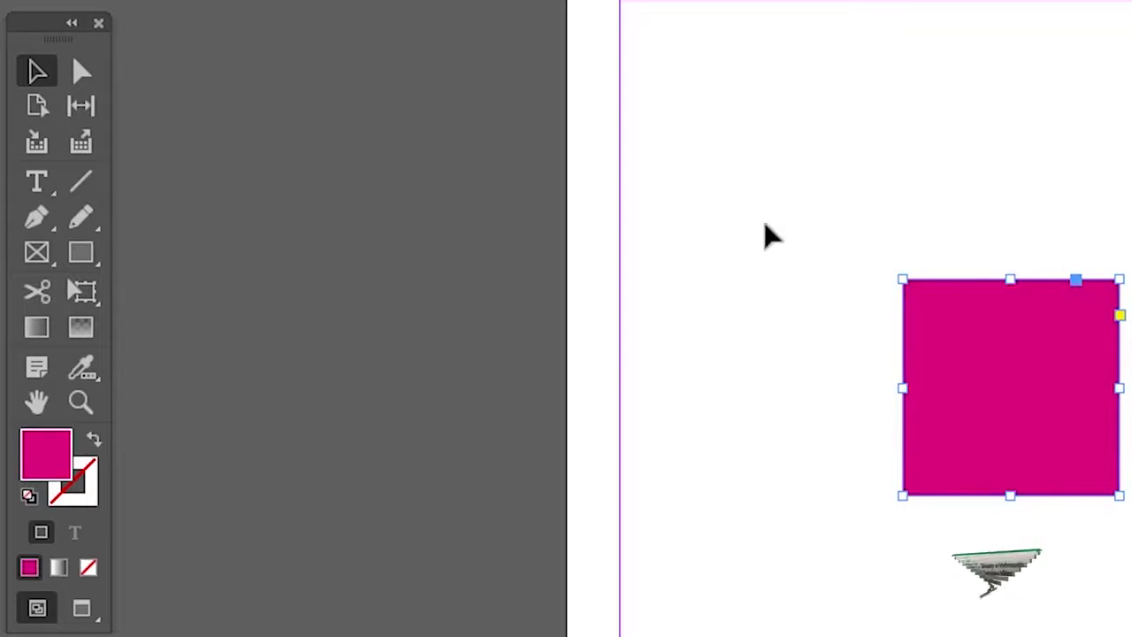
Move the magenta square up the page, first with the Selection tool and again with the Direct Selection tool
left_click(980, 217)
mouse_move(928, 311)
left_mouse_down()
mouse_move(991, 309)
mouse_move(961, 239)
mouse_move(903, 253)
mouse_move(1006, 379)
mouse_move(979, 286)
mouse_move(981, 238)
mouse_move(916, 308)
left_mouse_up()
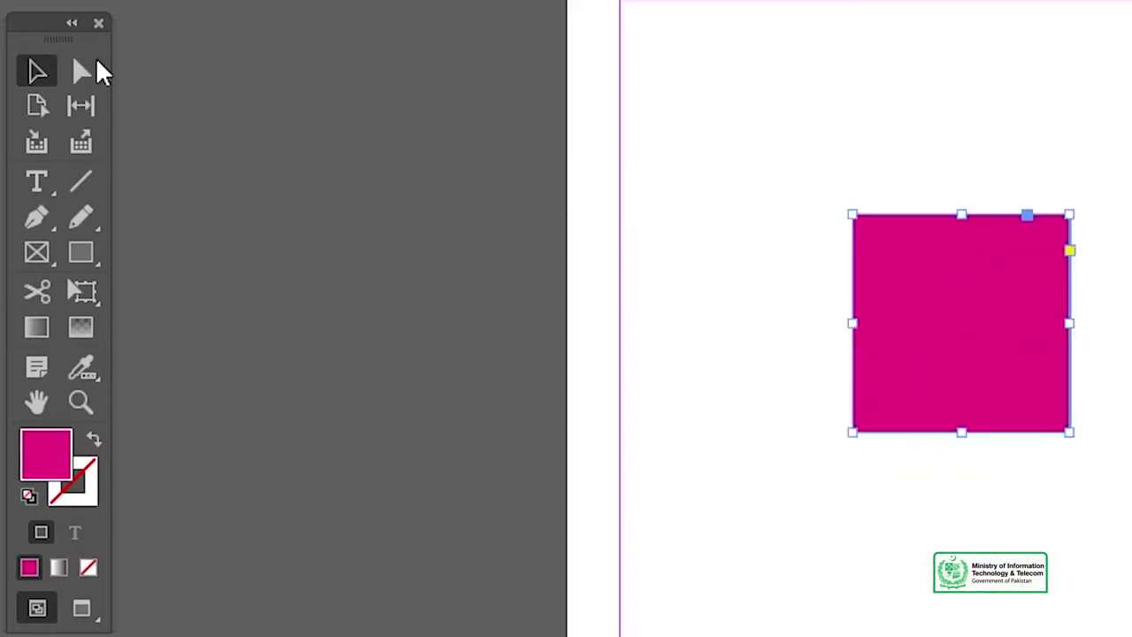
left_click(82, 72)
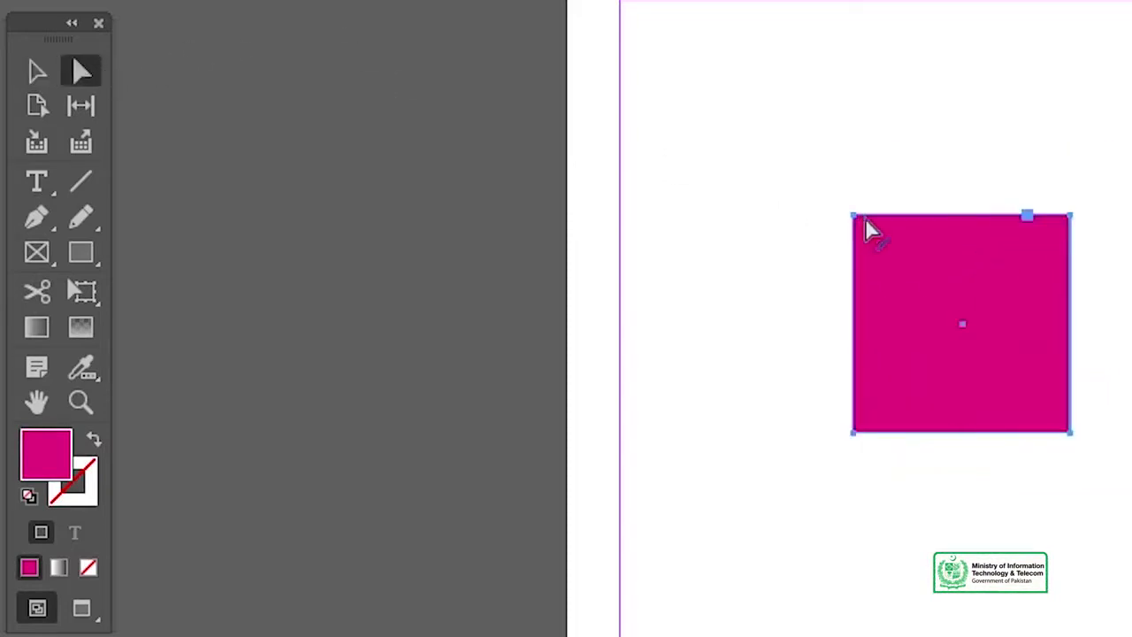
left_click_drag(854, 217, 871, 148)
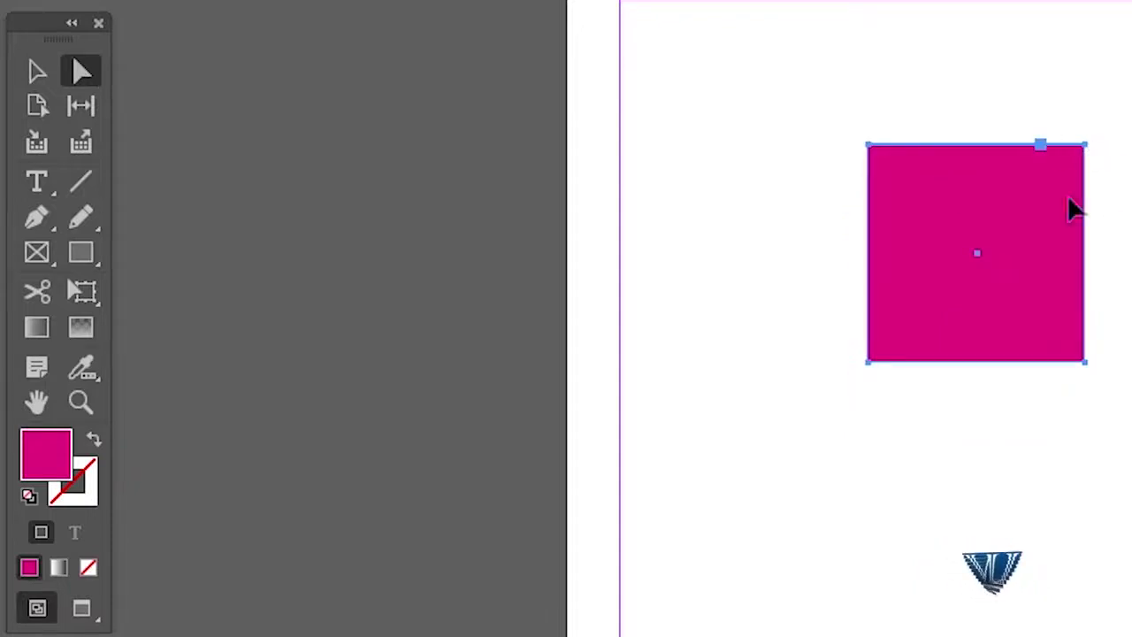
Try pulling the square's upper-right corner point outward with the Direct Selection tool and undo the change
key("ctrl+equal")
key("z")
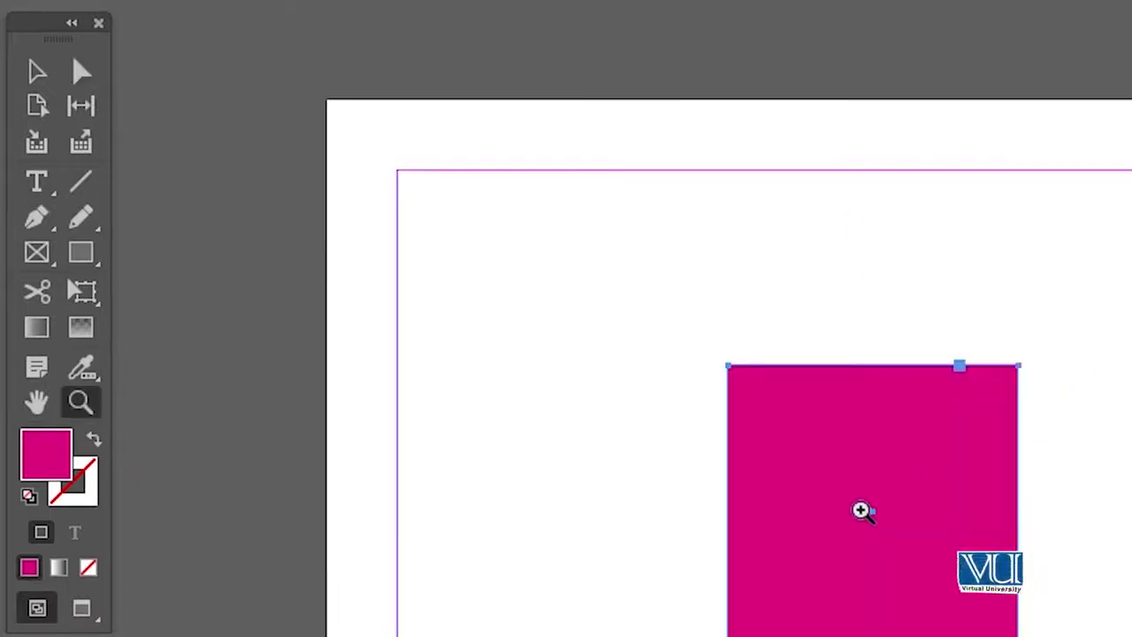
left_click(858, 508)
left_click(928, 523)
left_click_drag(994, 525, 914, 291)
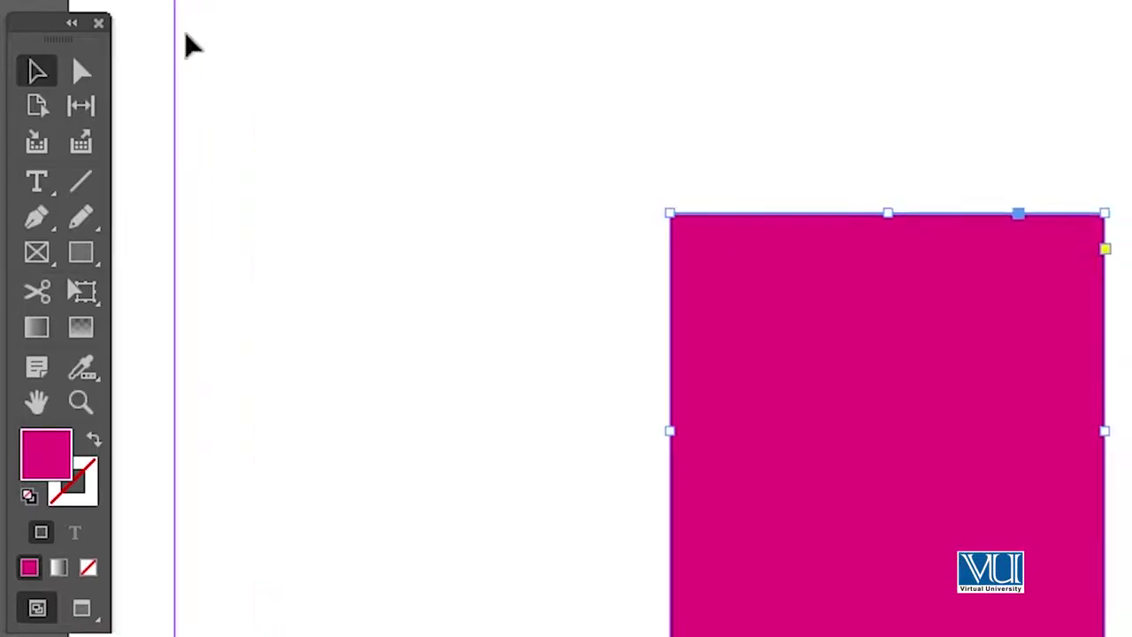
left_click(399, 69)
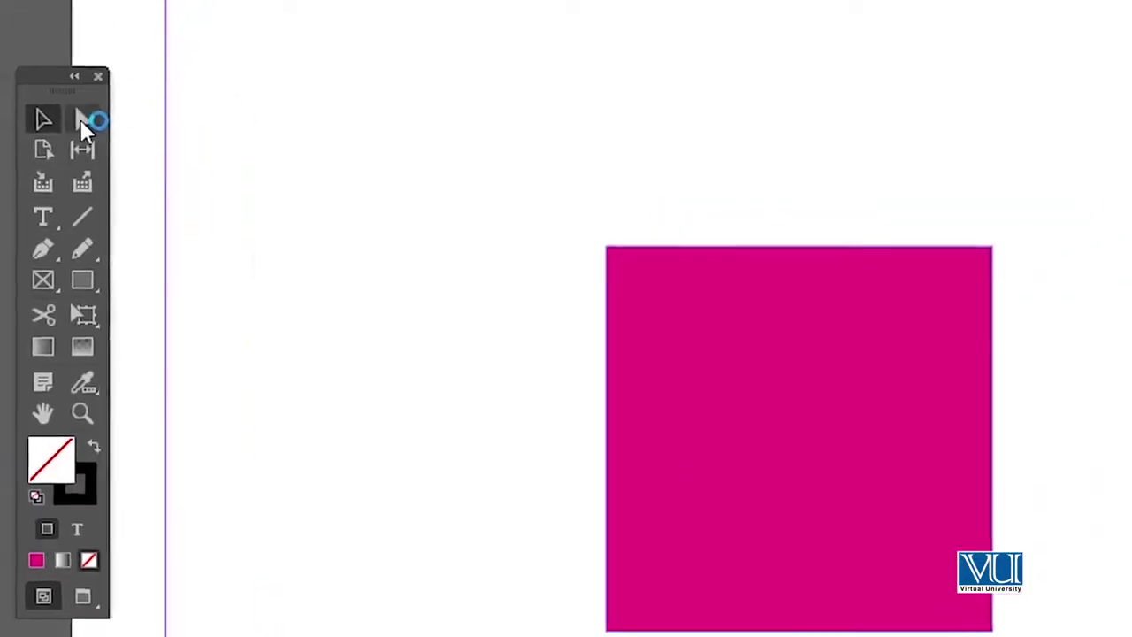
left_click(81, 70)
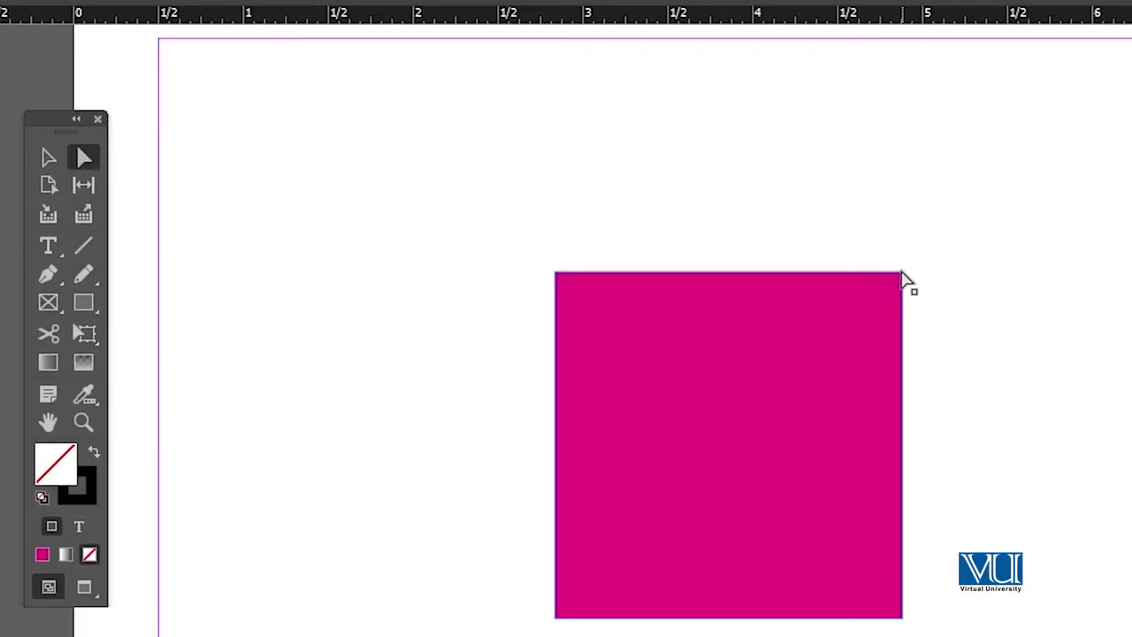
left_click_drag(901, 281, 1131, 354)
key("ctrl+z")
key("ctrl+z")
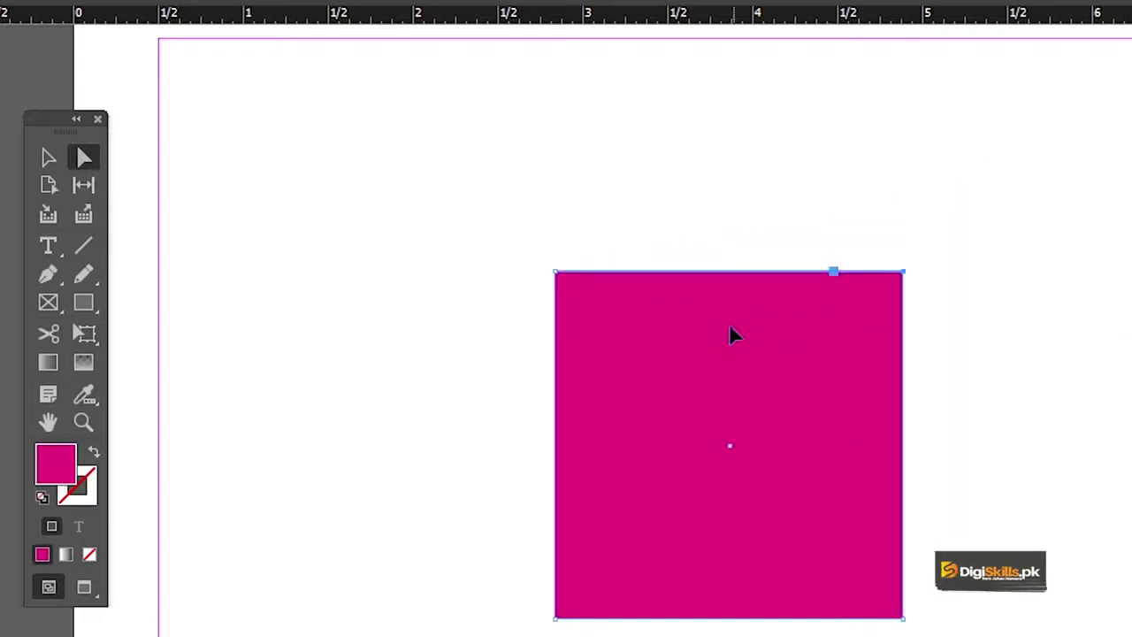
Select the magenta square with the Selection tool and delete it from the page
left_click_drag(733, 331, 841, 319)
key("v")
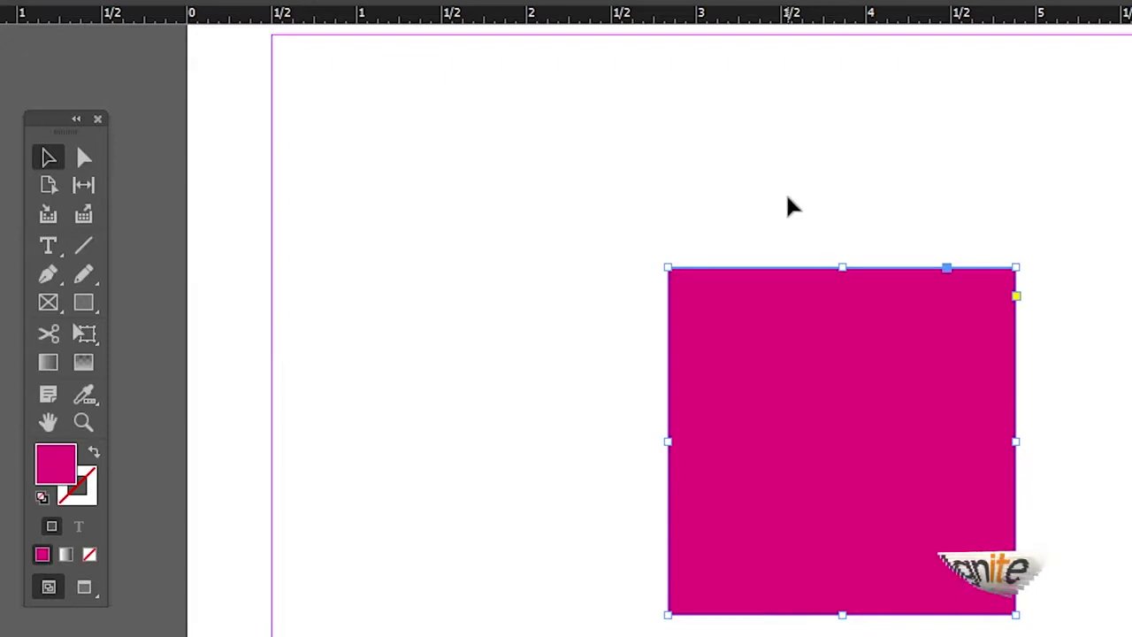
left_click(791, 208)
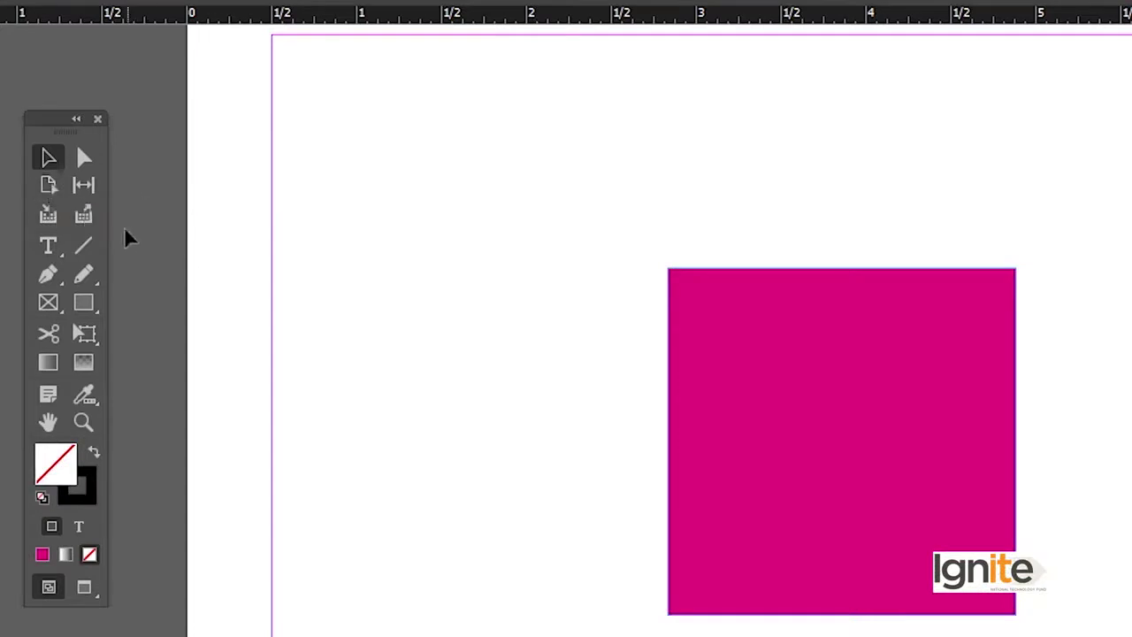
left_click(48, 219)
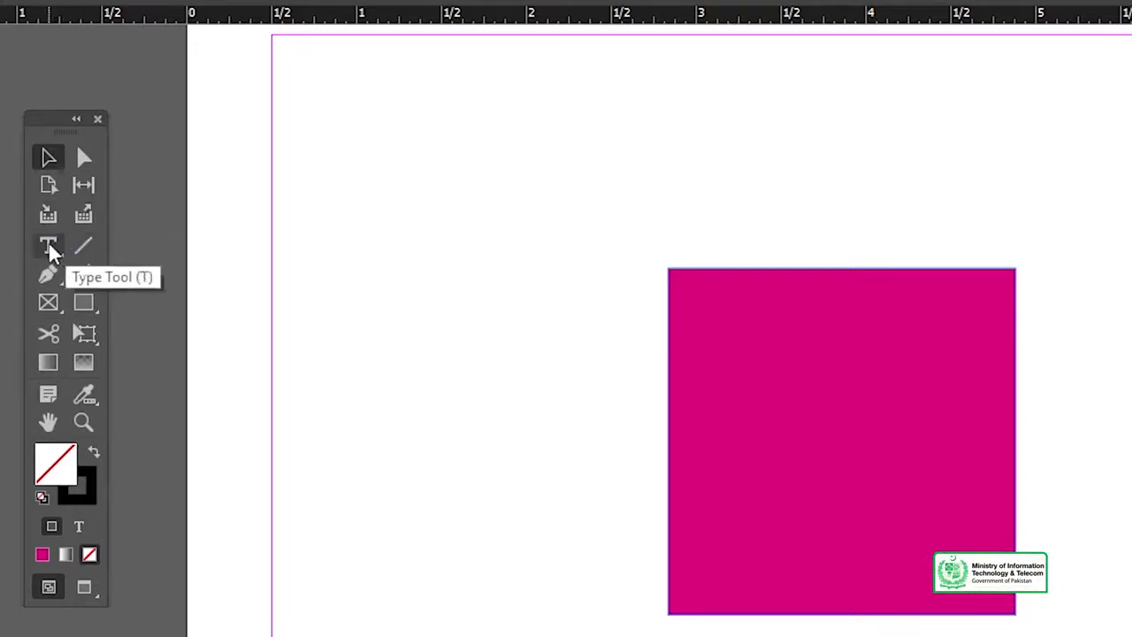
left_click(710, 311)
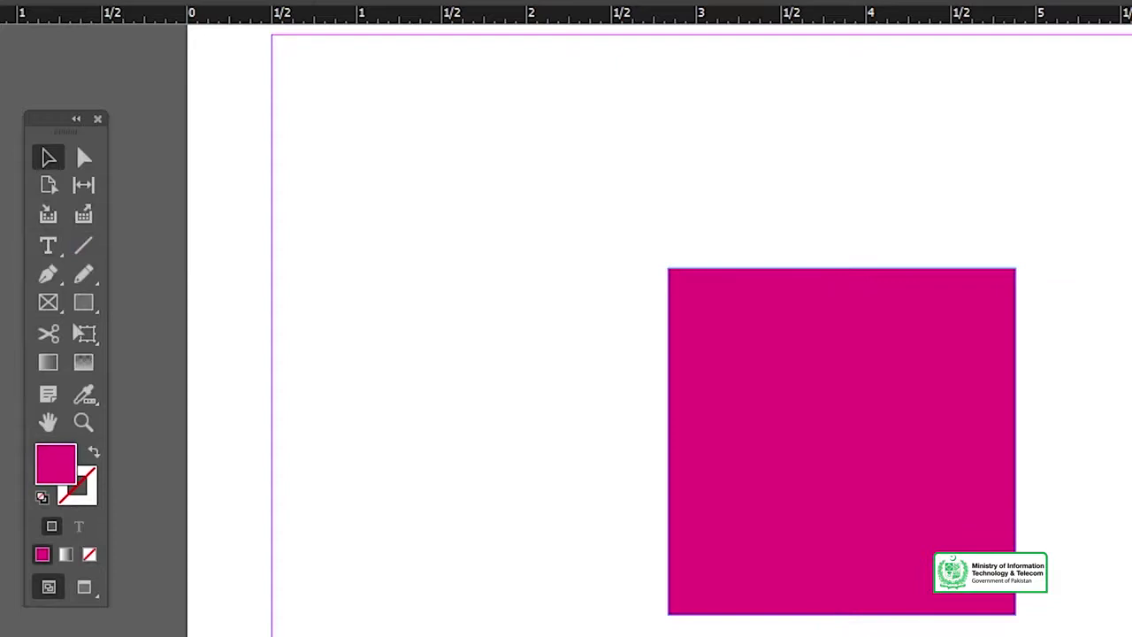
key("Delete")
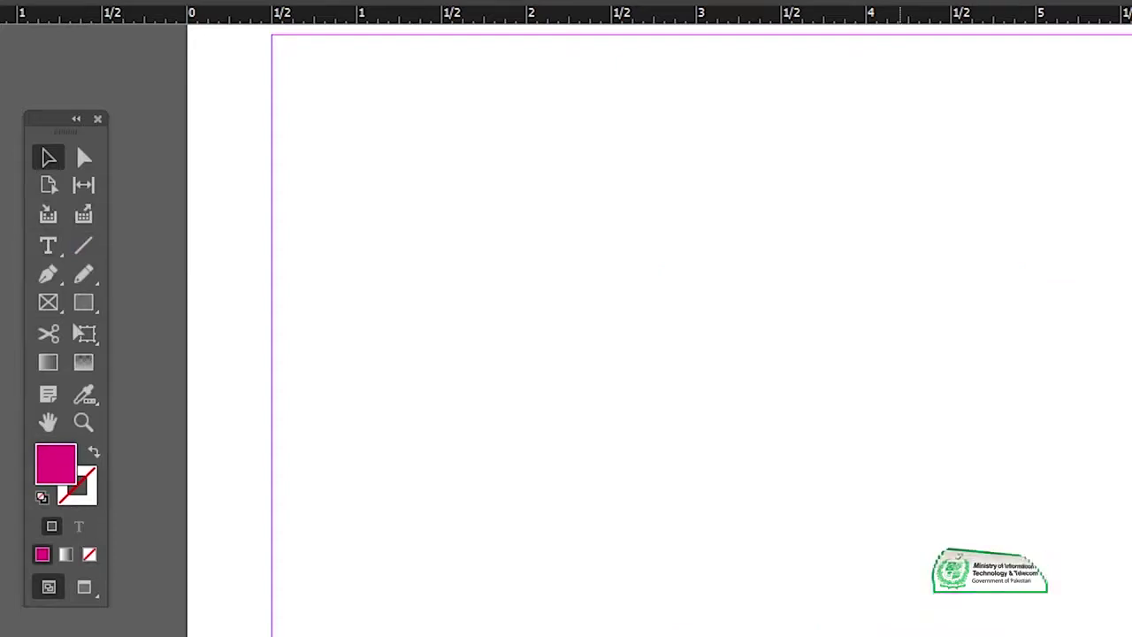
Draw a text frame about 3.5 in wide and 1.1 in high with default colours and enter "avdasvsdvsvsdvsd"
left_click(48, 247)
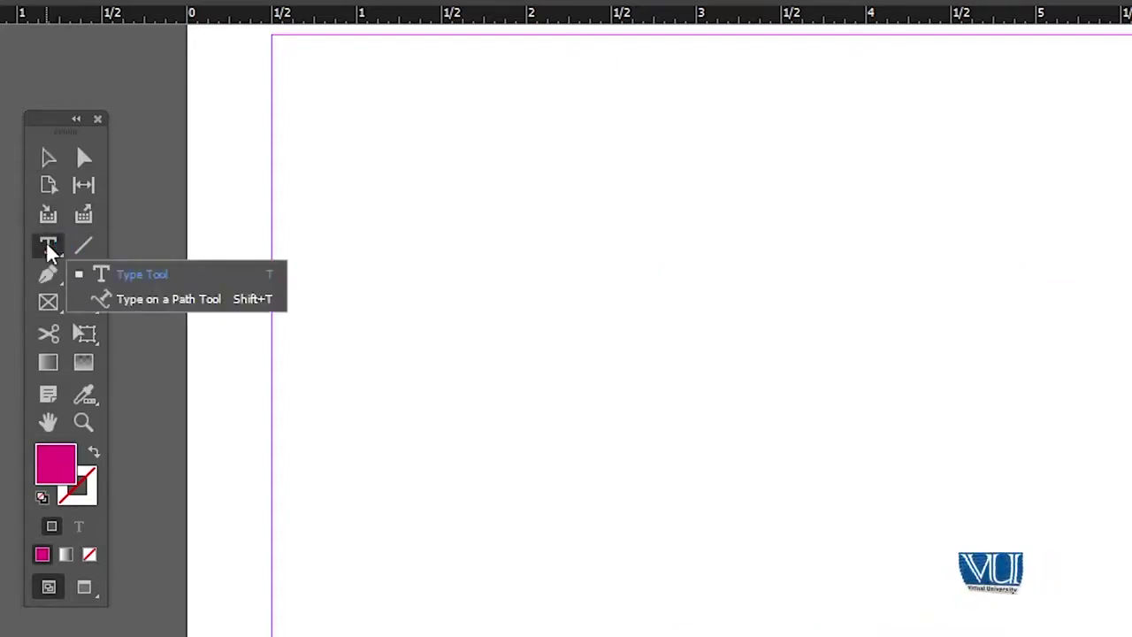
left_click(123, 277)
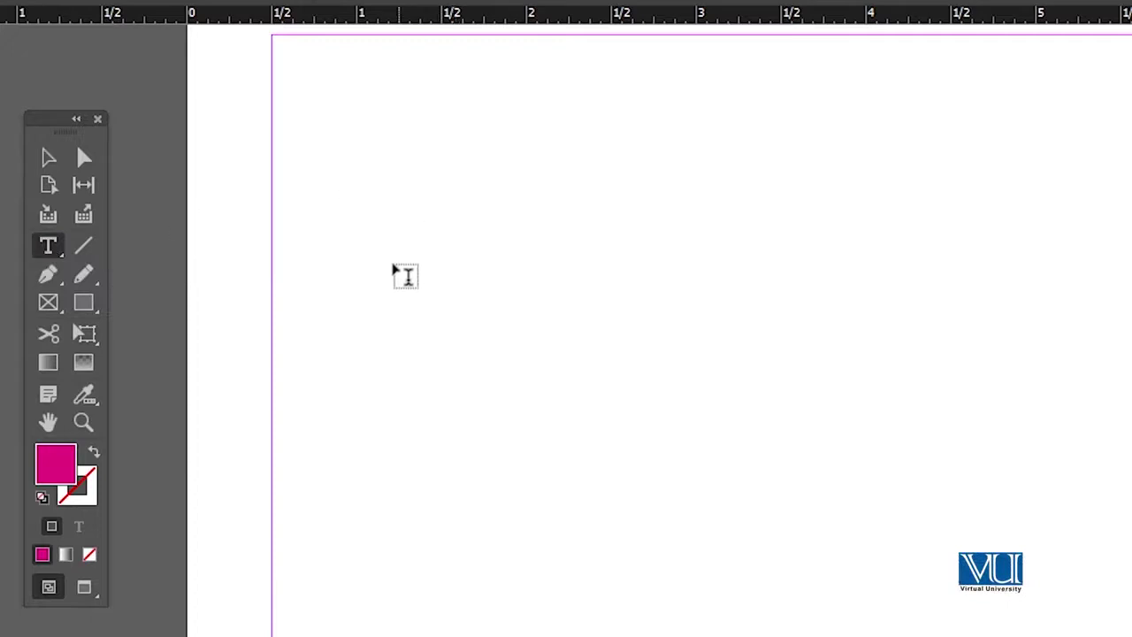
key("d")
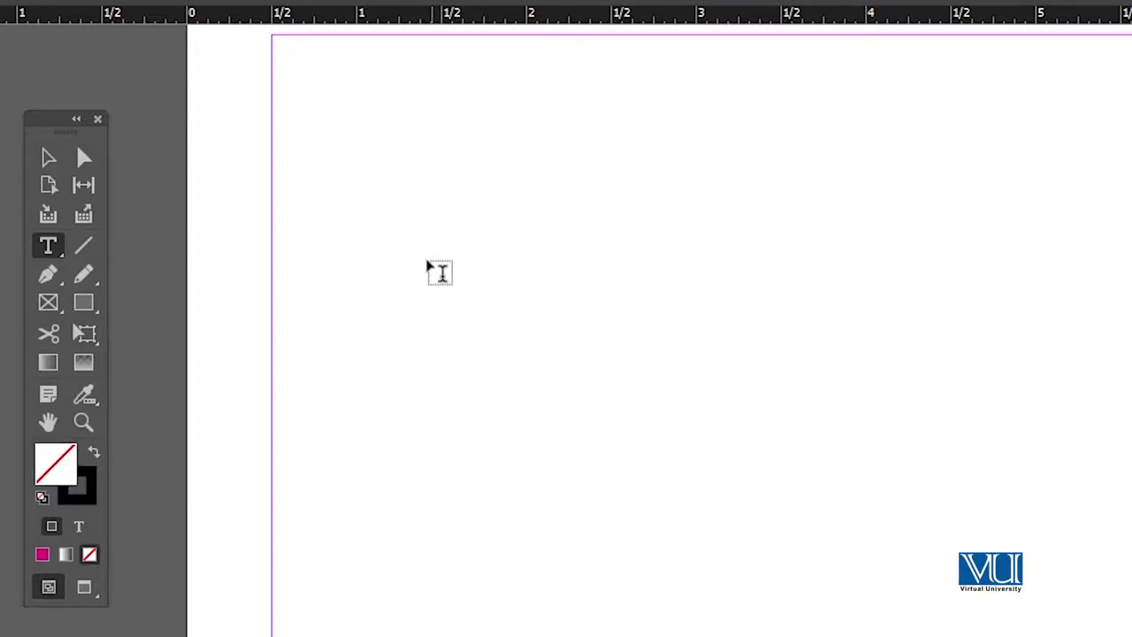
left_click_drag(372, 237, 964, 427)
type("avdasvsdvsvsdvsd")
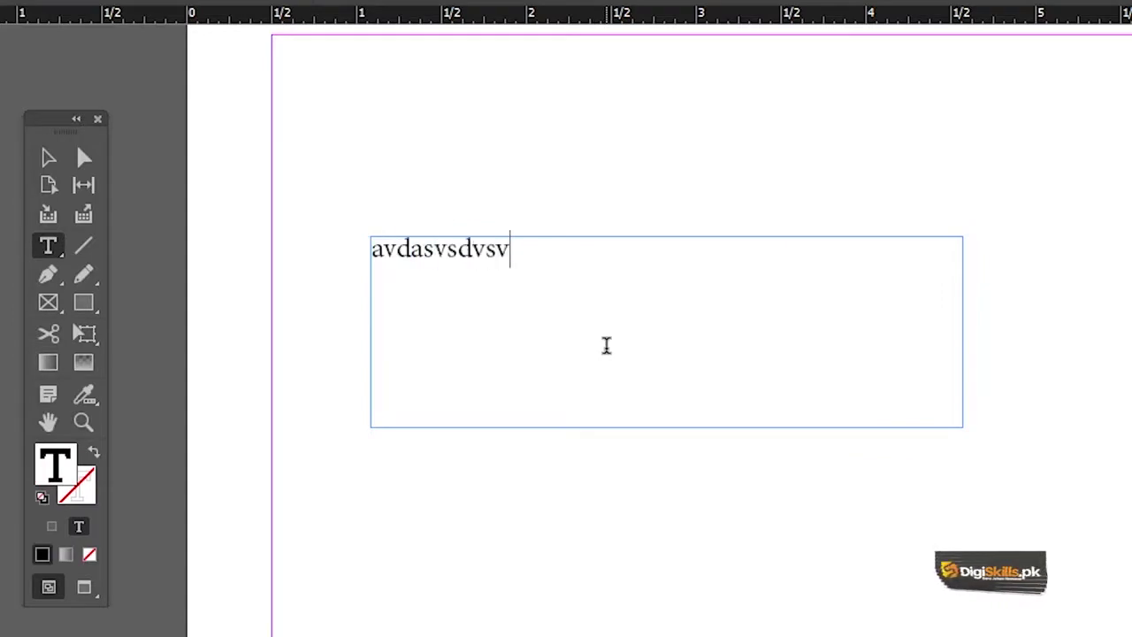
Leave text editing and select the new text frame as an object with the Selection tool
left_click(39, 158)
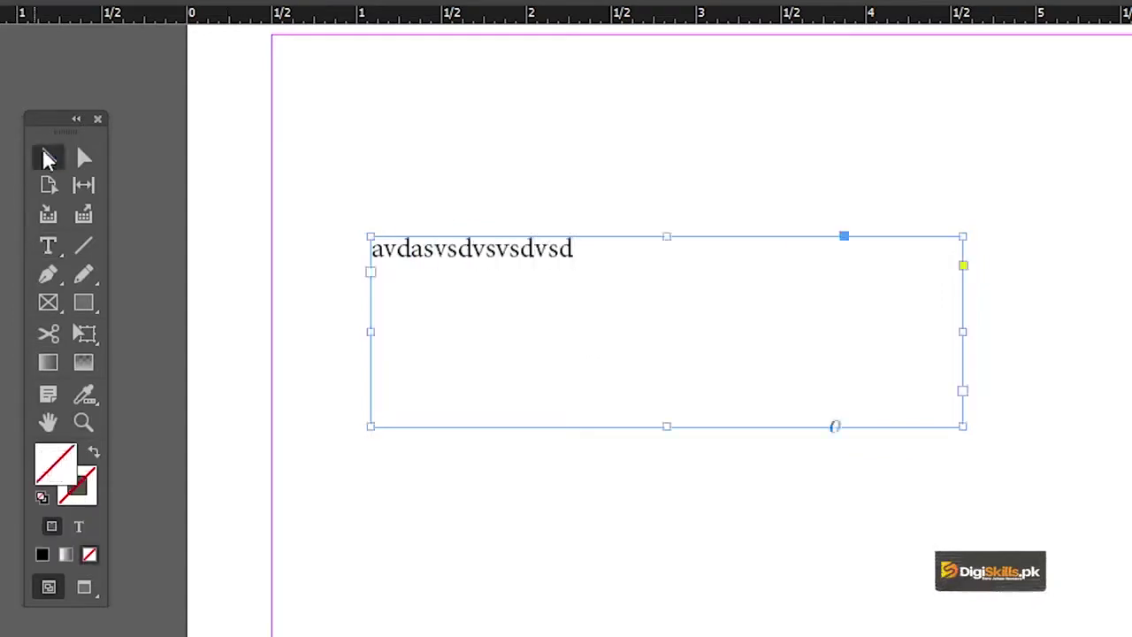
left_click(589, 147)
left_click(506, 248)
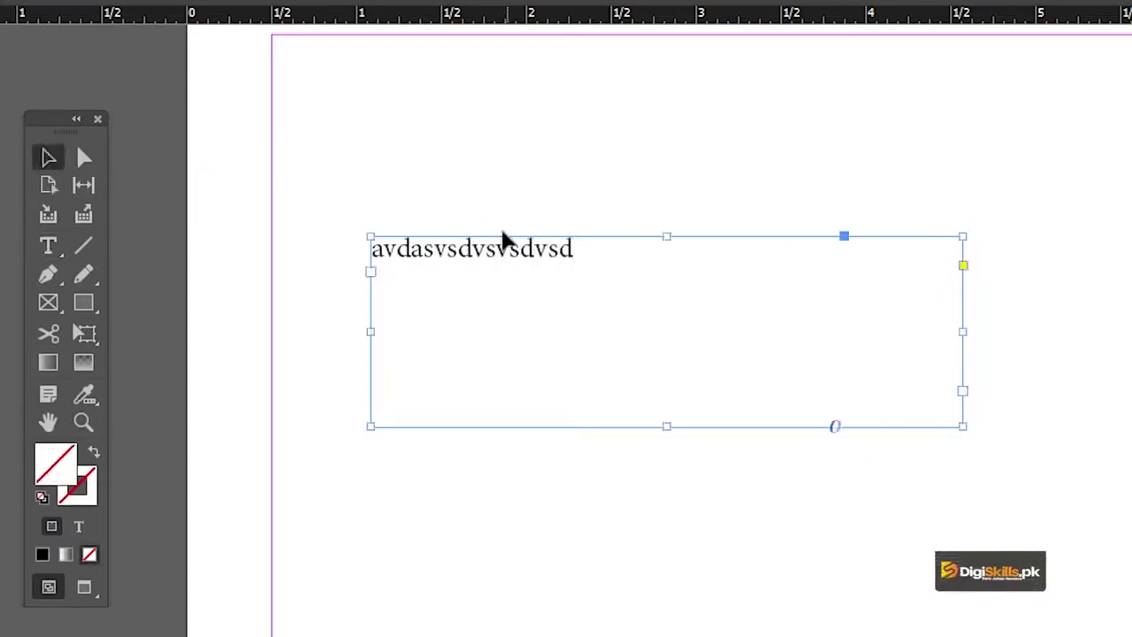
Delete the selected text frame from the page
key("Delete")
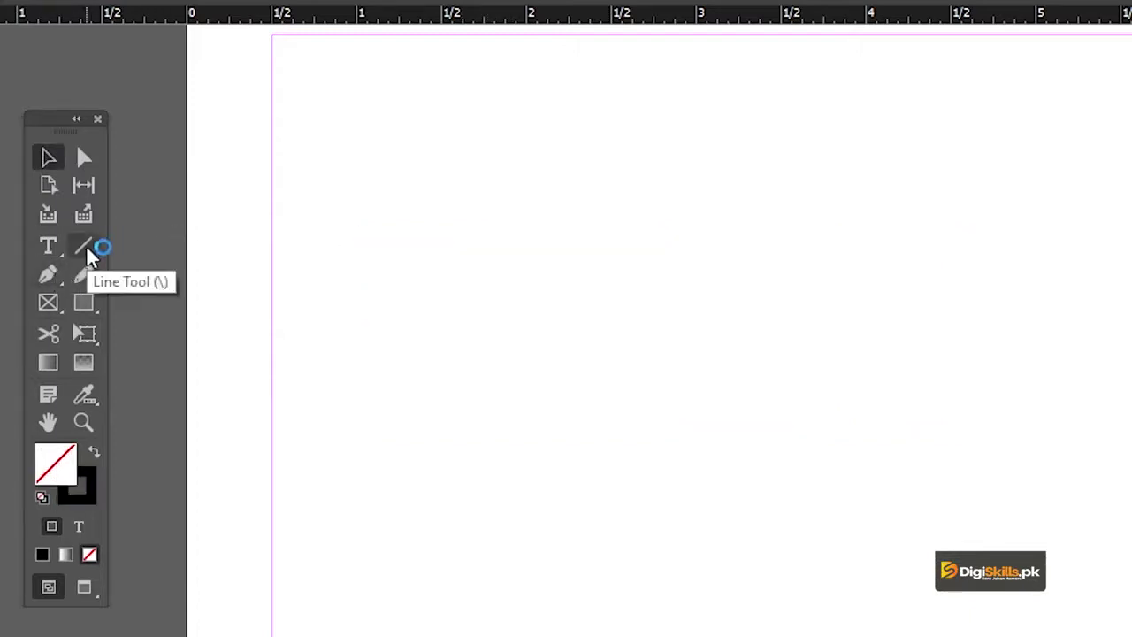
Try drawing a curved three-point path across the blank page with the Pen tool and undo it
left_click(49, 280)
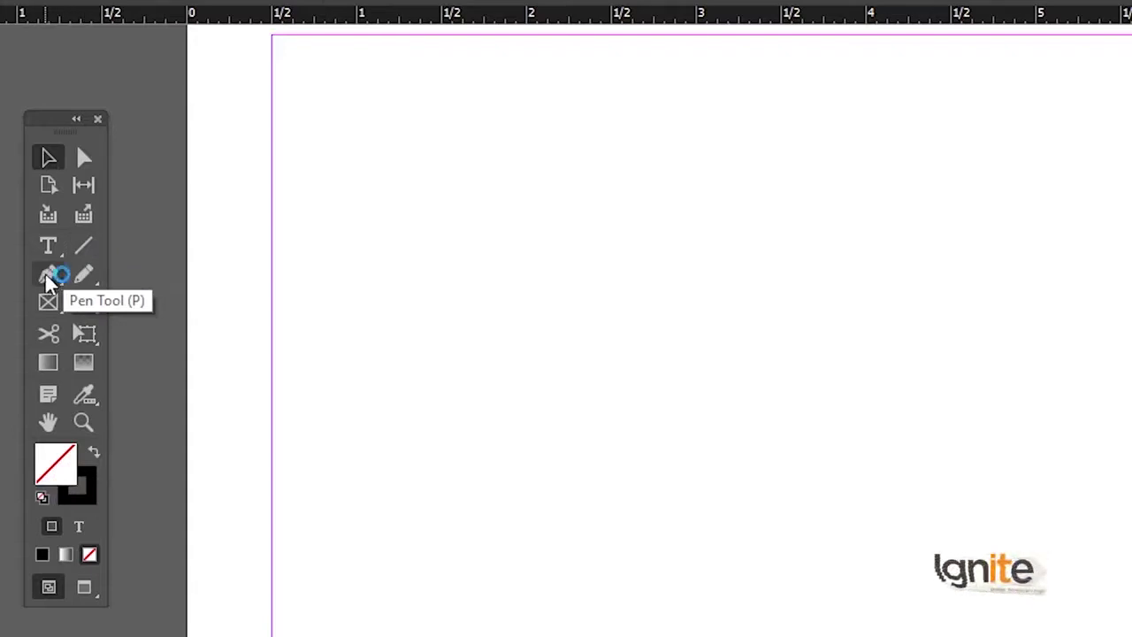
left_click_drag(49, 279, 147, 306)
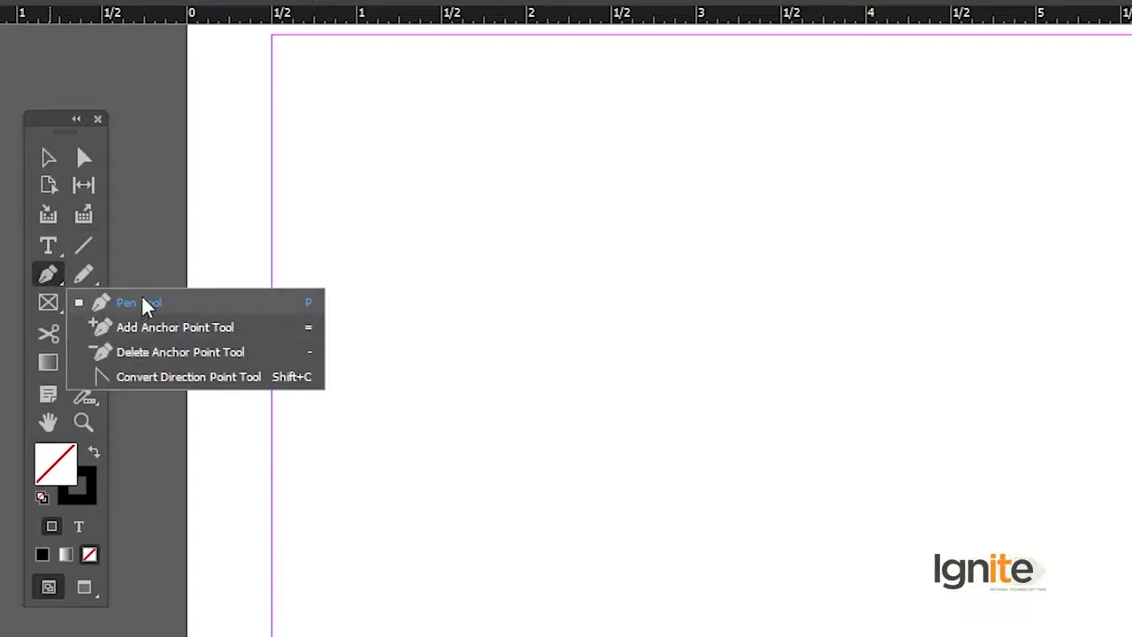
left_click_drag(144, 304, 159, 407)
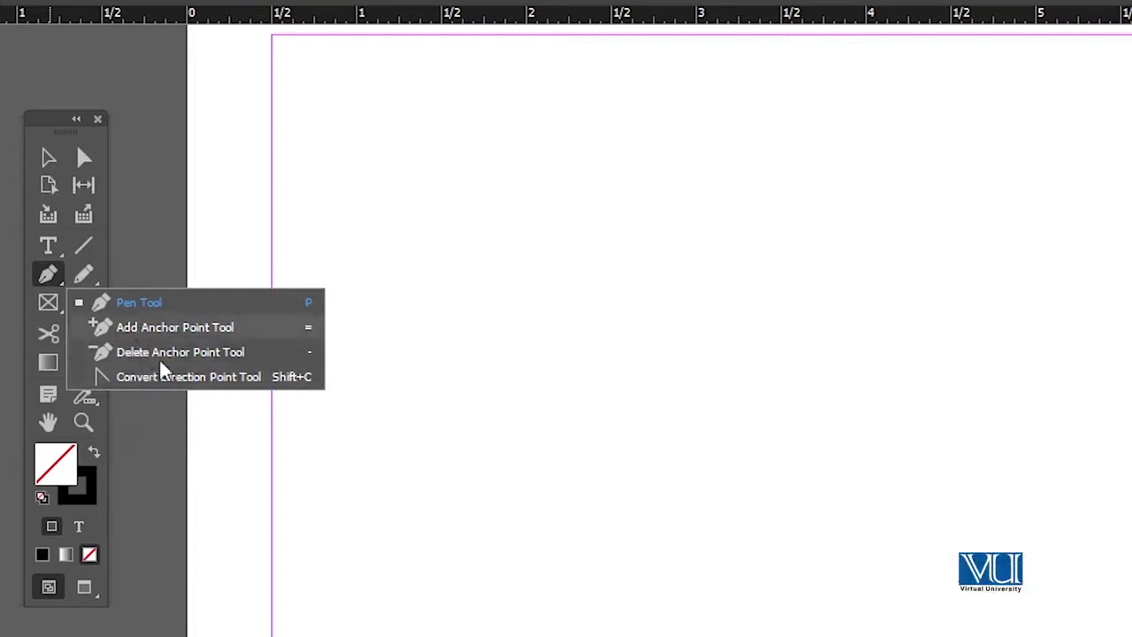
left_click(115, 303)
left_click(467, 351)
mouse_move(665, 341)
left_mouse_down()
mouse_move(723, 296)
mouse_move(796, 209)
left_mouse_up()
left_click_drag(878, 237, 995, 330)
key("ctrl+z")
key("ctrl+z")
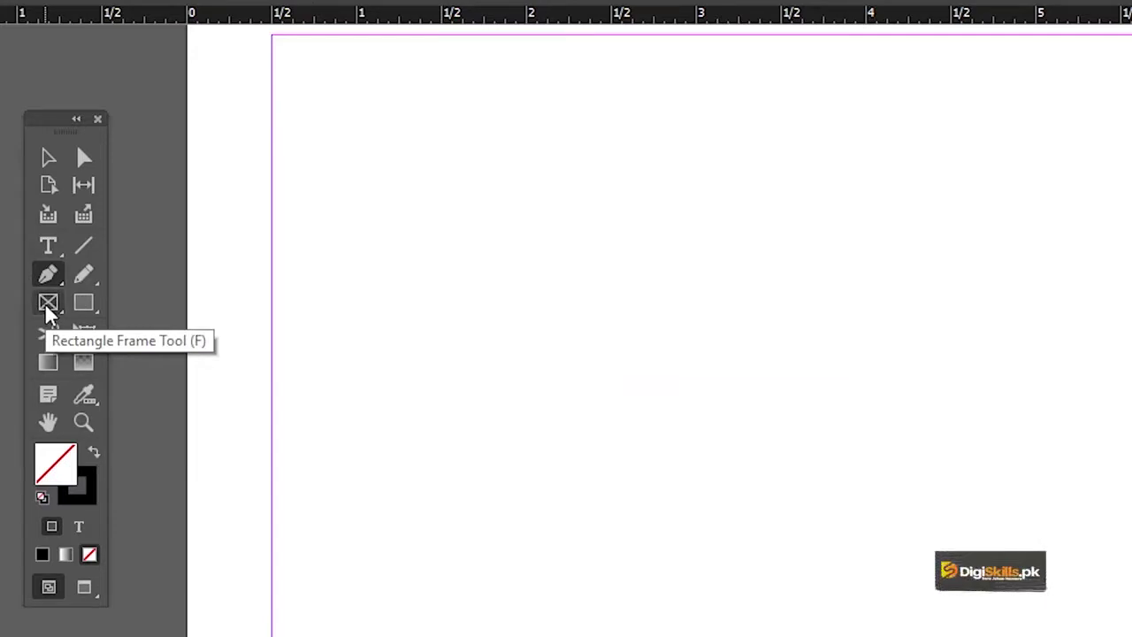
Try drawing rectangular placeholder frames about 2.2 in wide with the Rectangle Frame tool and remove them
left_click(44, 302)
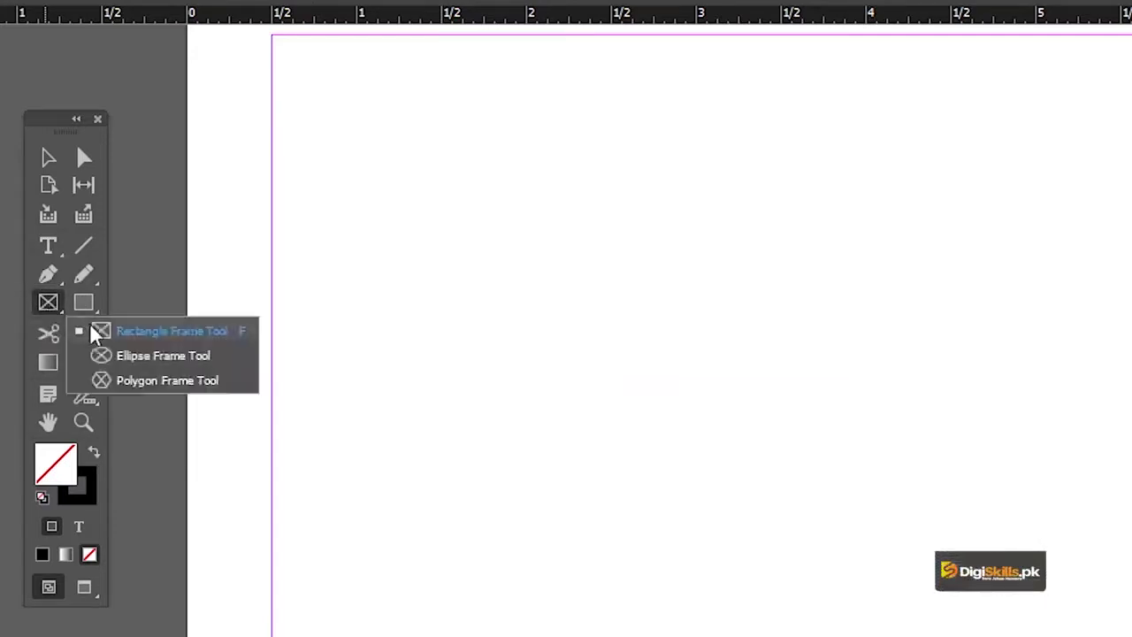
left_click(84, 329)
left_click_drag(497, 308, 877, 560)
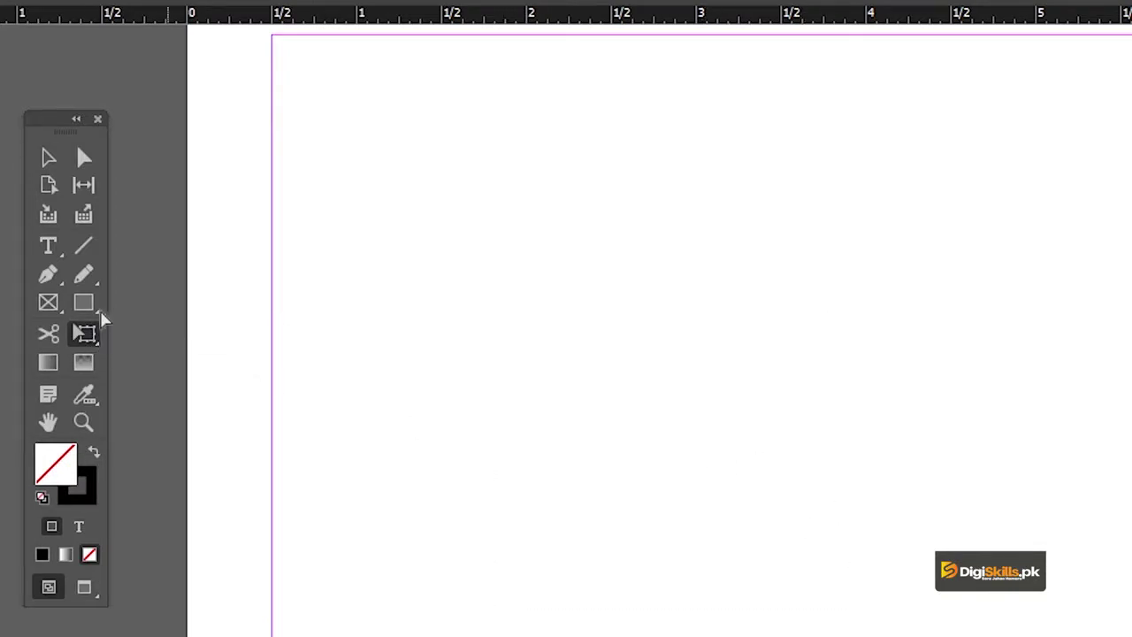
left_click(47, 302)
left_click_drag(375, 311, 740, 599)
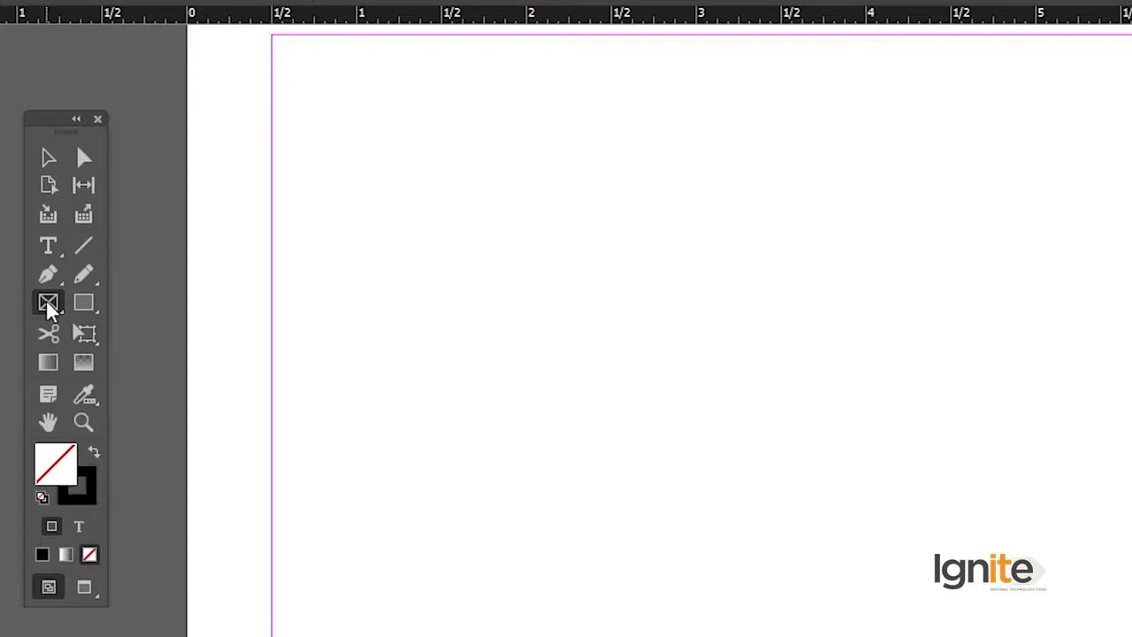
left_click(46, 300)
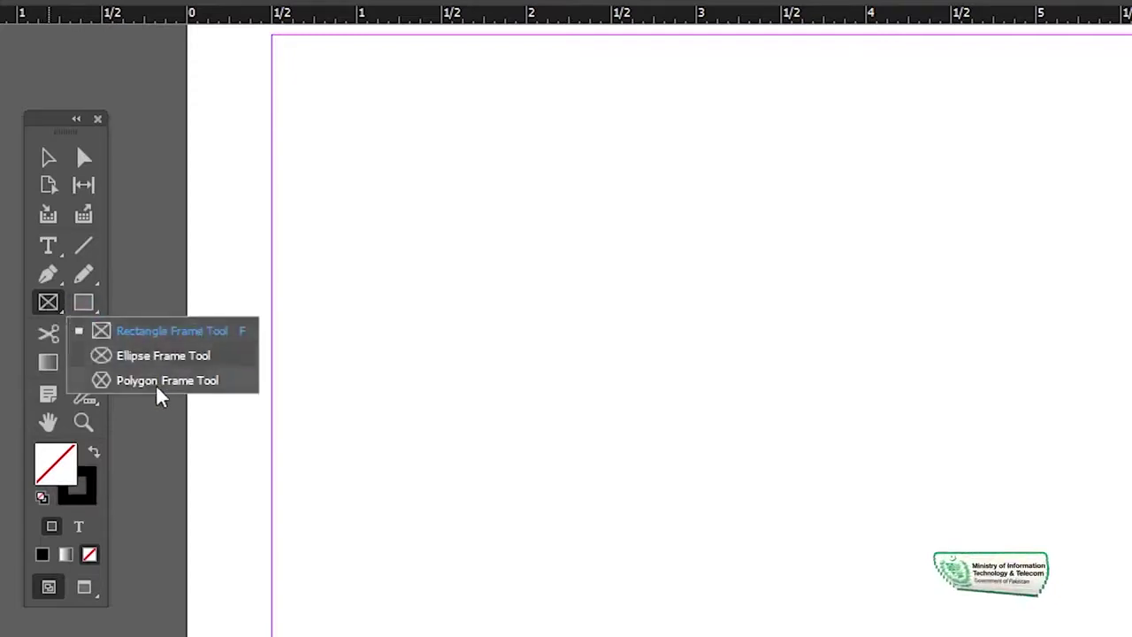
left_click(165, 356)
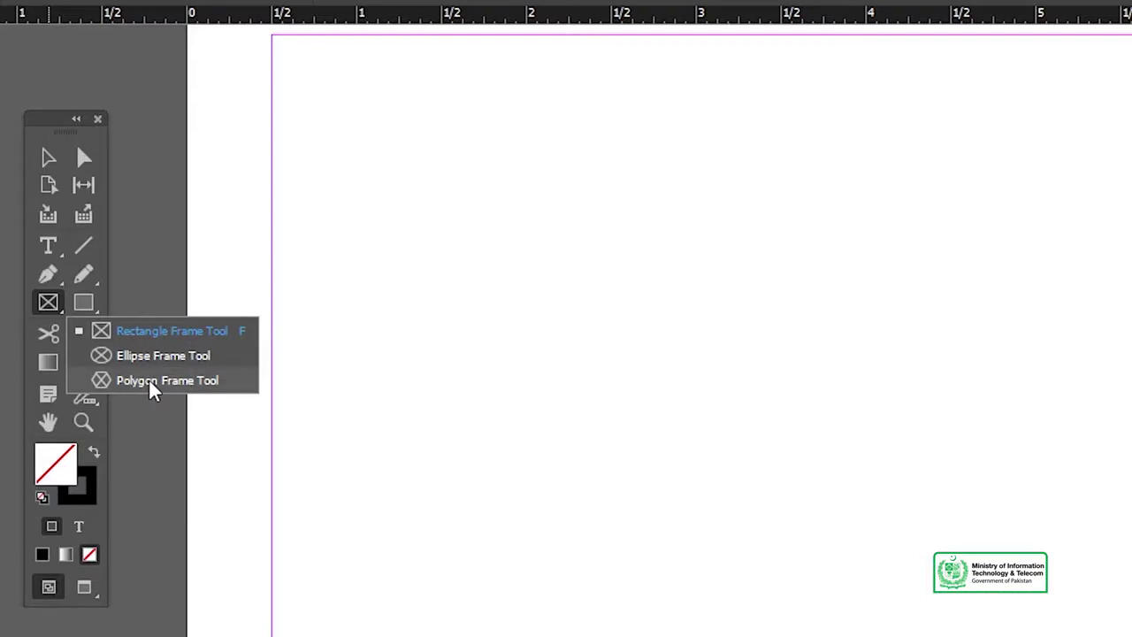
left_click(47, 303)
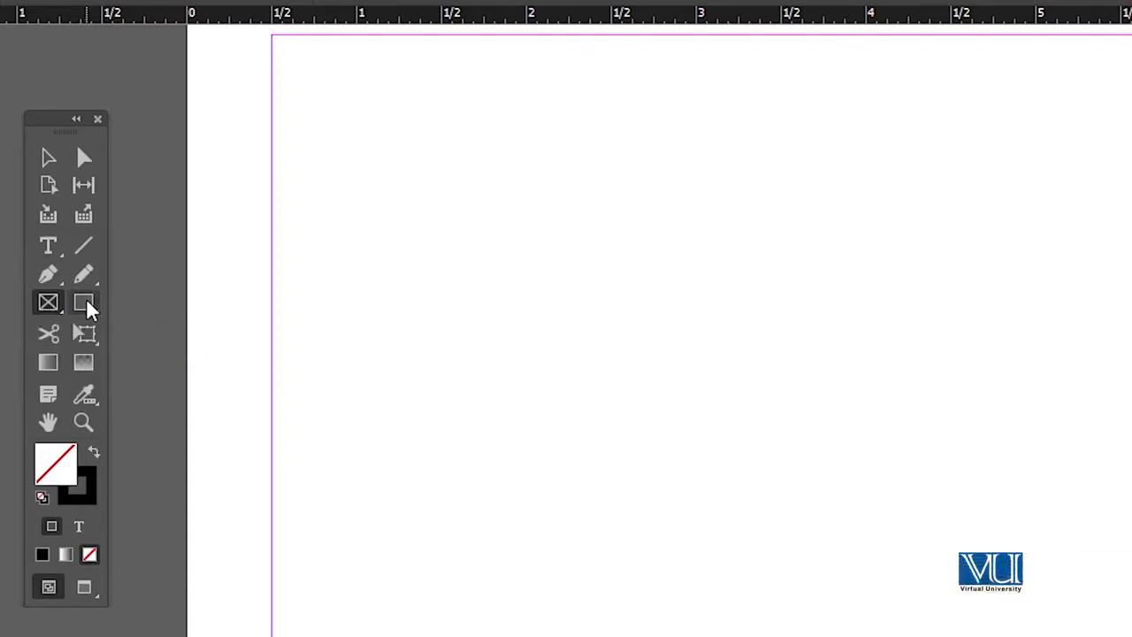
Draw a rectangle about 1.3 in wide and 1.1 in high and an ellipse about 0.8 by 0.4 in above its left side
left_click(84, 303)
left_click(82, 298)
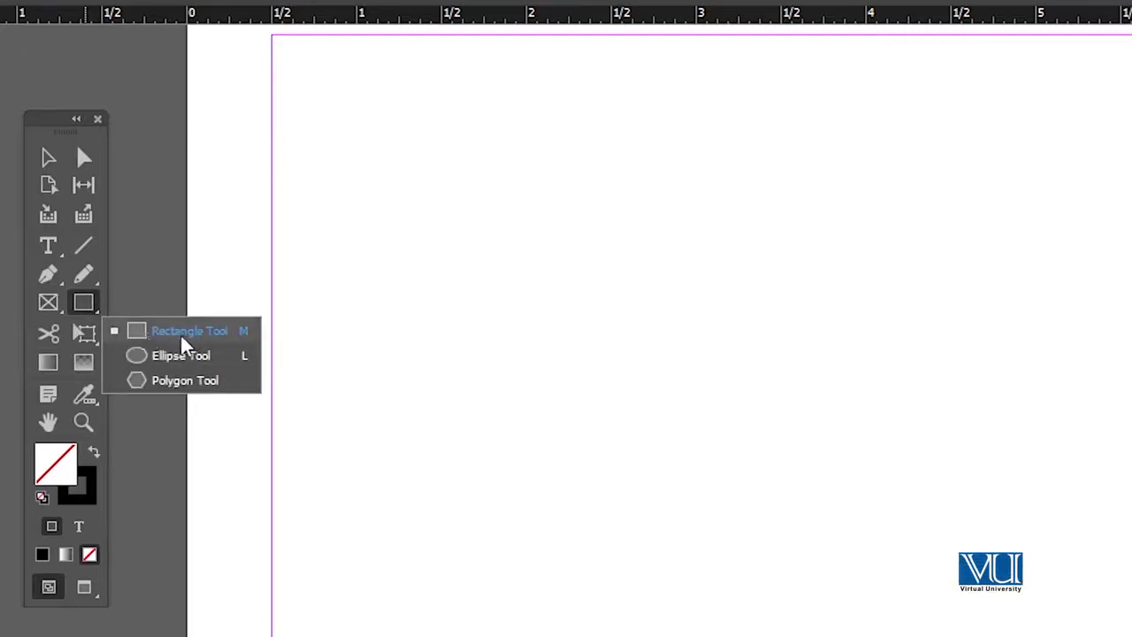
left_click(184, 333)
left_click_drag(491, 316, 713, 496)
left_click(93, 298)
left_click(156, 364)
left_click_drag(307, 249, 448, 315)
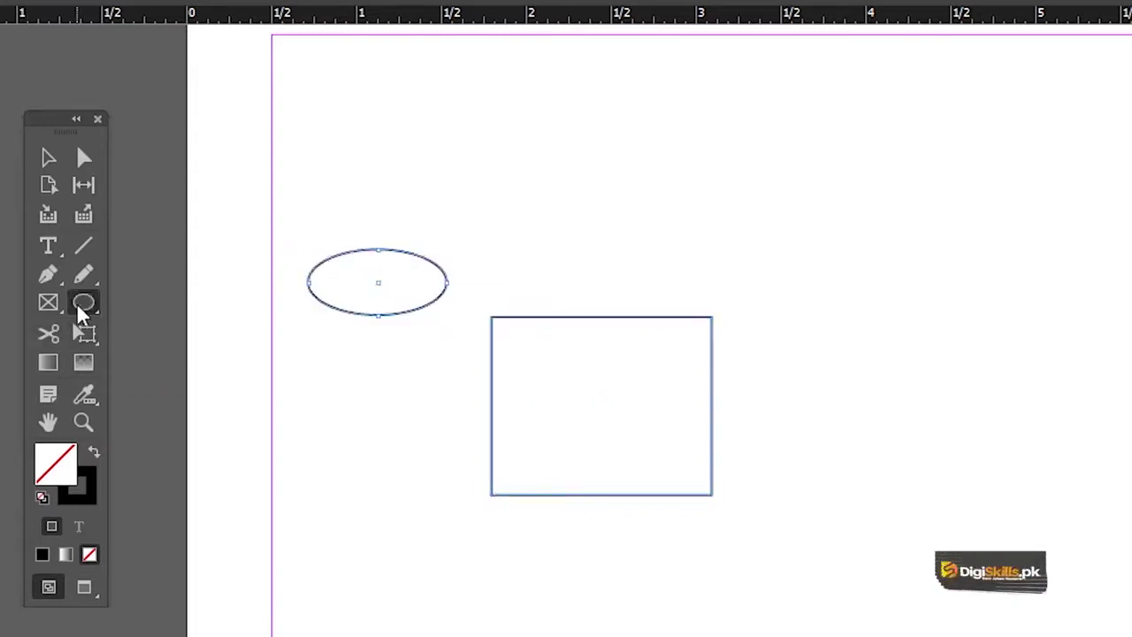
Select the ellipse and rectangle together with the Selection tool, delete them, and reactivate the Rectangle tool
left_click(78, 305)
left_click(140, 301)
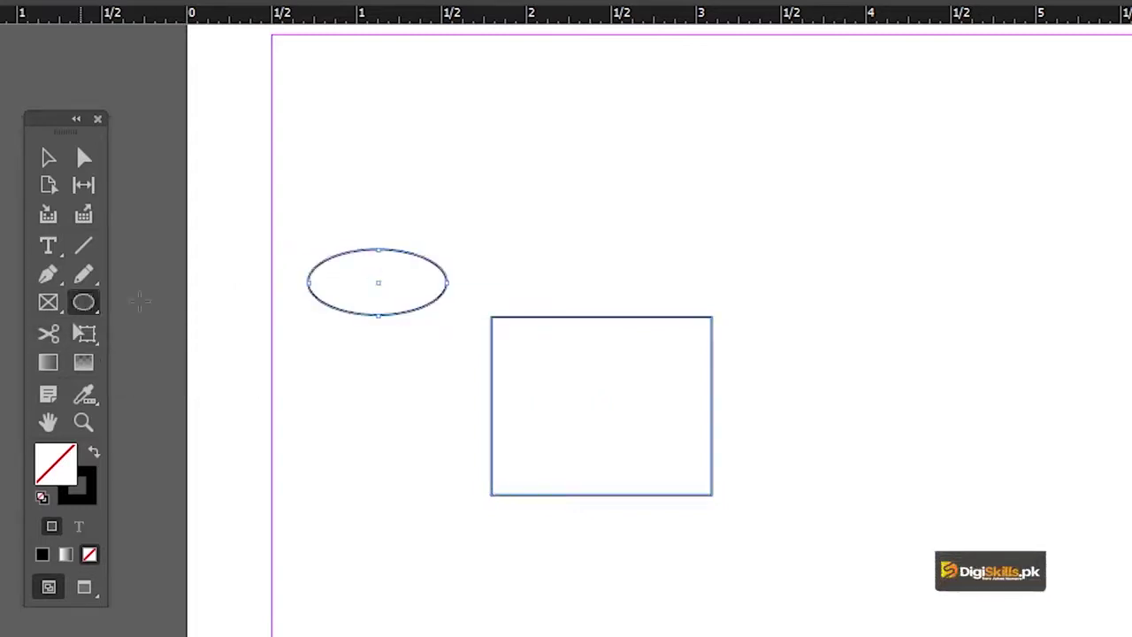
key("v")
left_click_drag(353, 177, 666, 434)
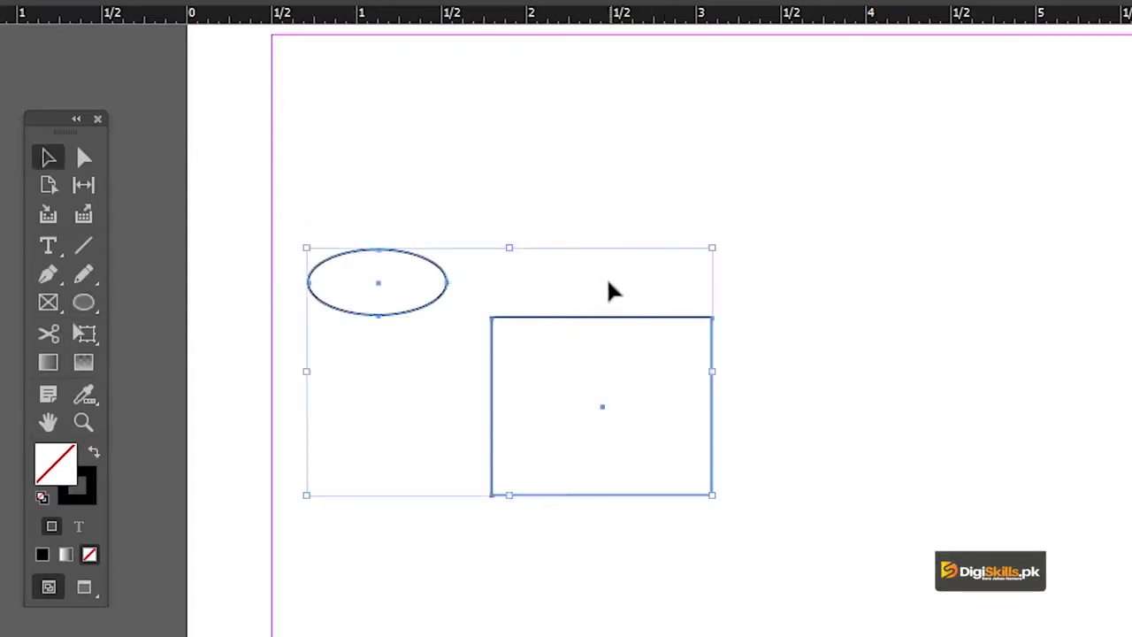
key("Delete")
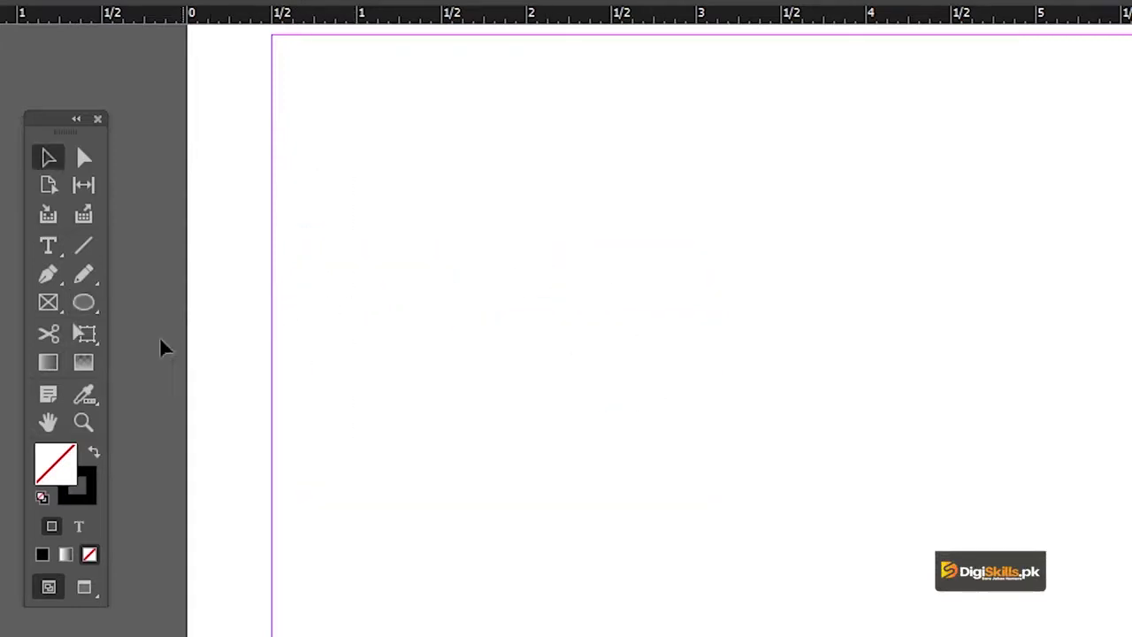
left_click_drag(80, 307, 138, 330)
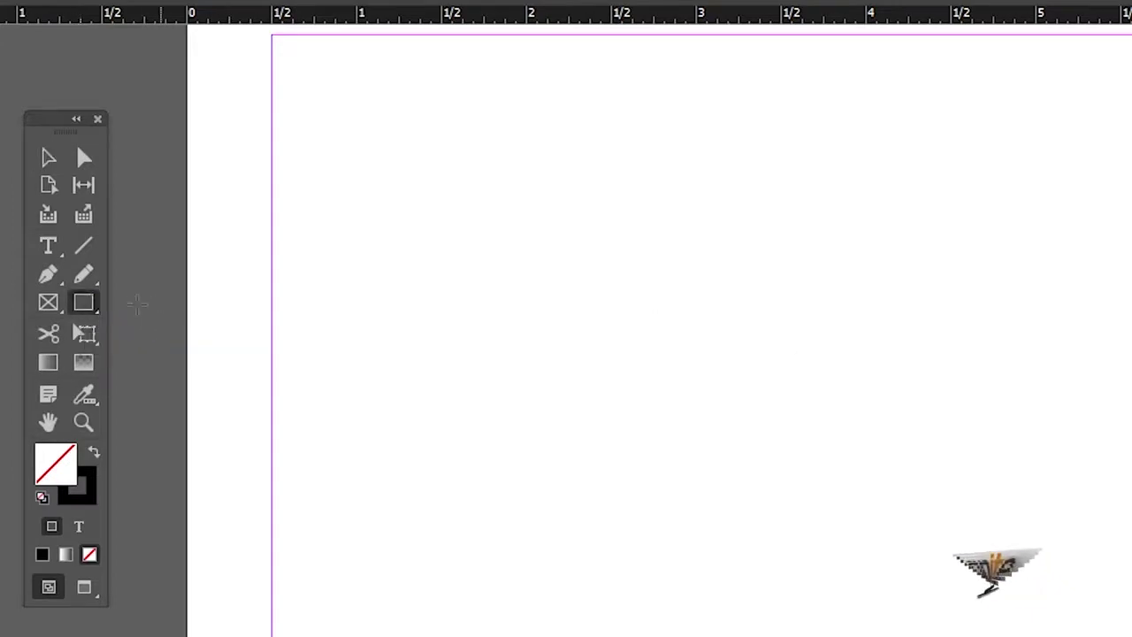
Move the magenta square about 1.8 in leftward on the page with the Selection tool
left_click(49, 336)
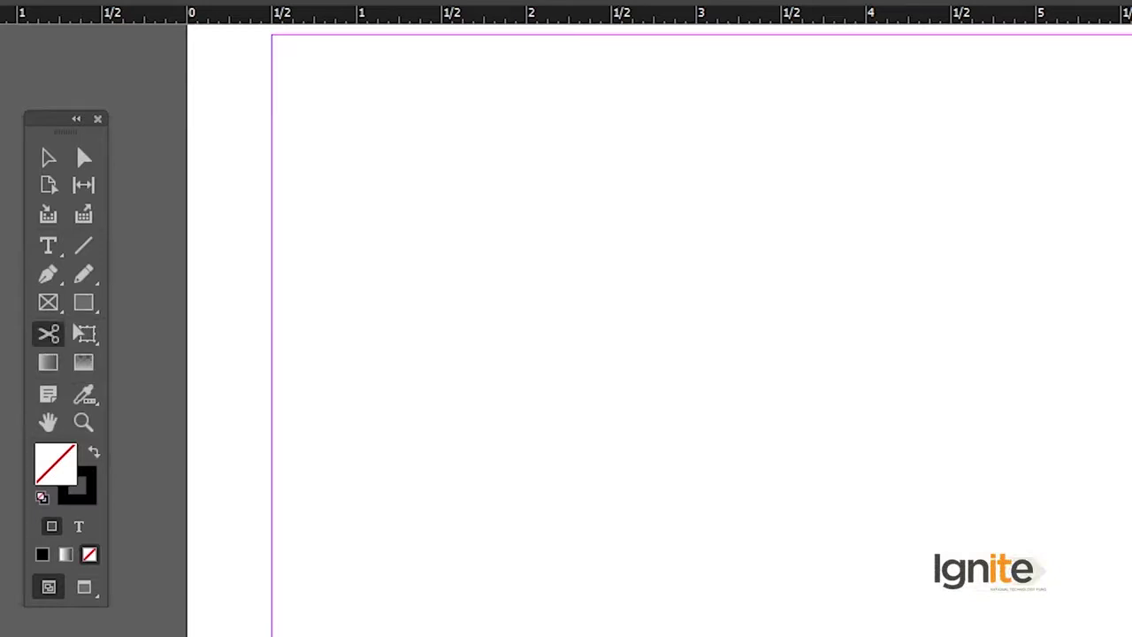
left_click(49, 158)
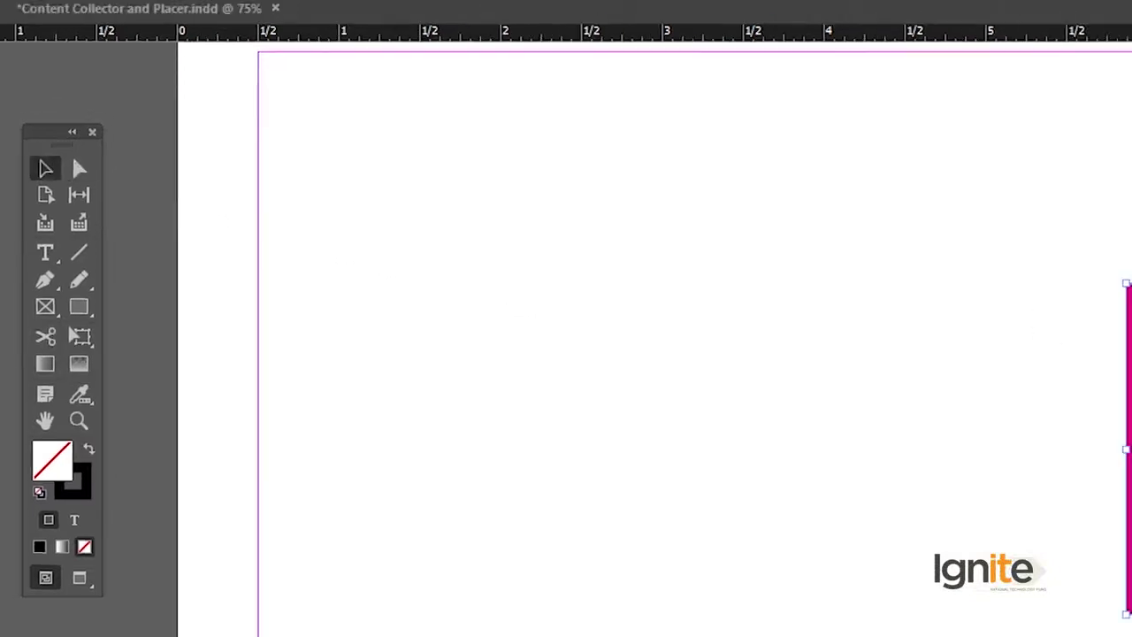
left_click_drag(1131, 394, 999, 400)
left_click_drag(794, 398, 793, 398)
Try cutting the magenta square's outline at its upper-left, upper-right and lower-right corners with the Scissors tool and undo the cuts
left_click(35, 345)
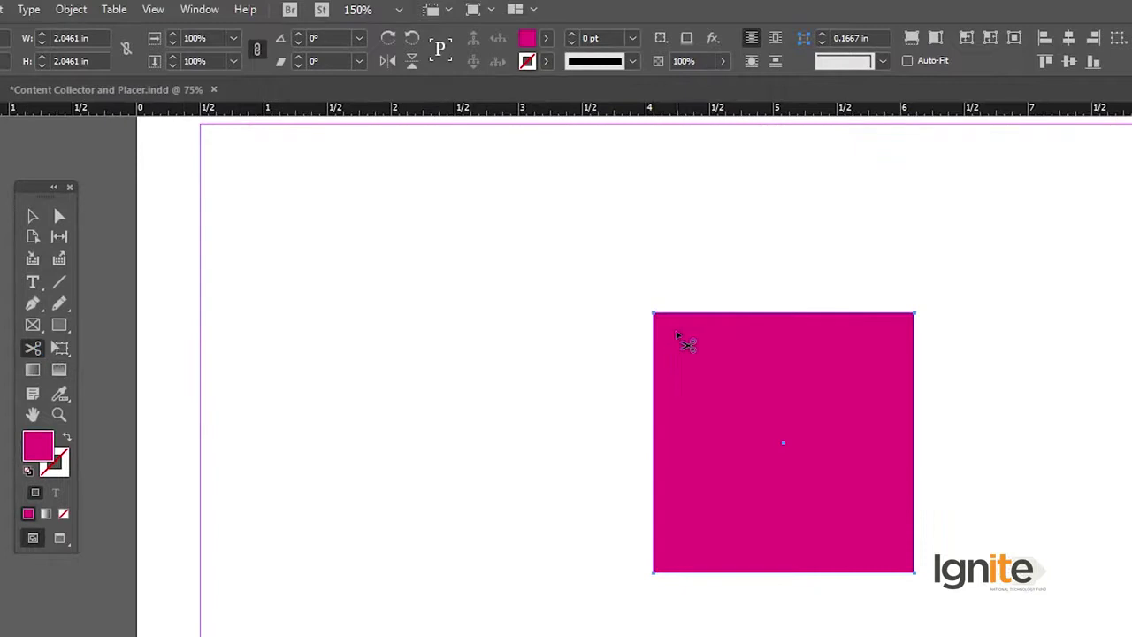
left_click_drag(650, 312, 693, 334)
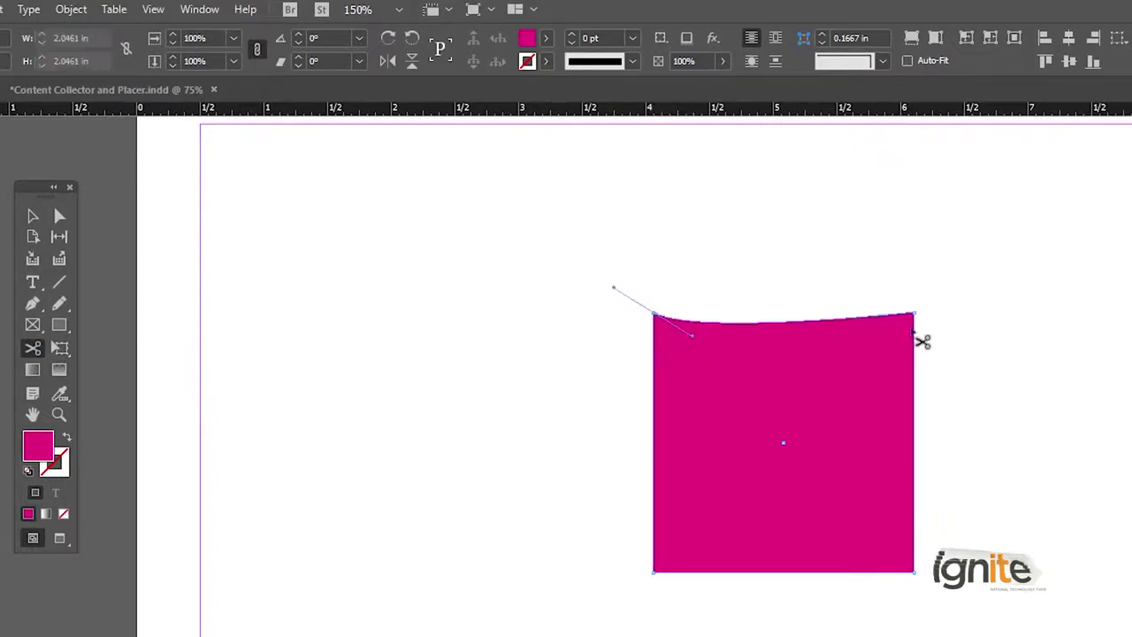
left_click(916, 314)
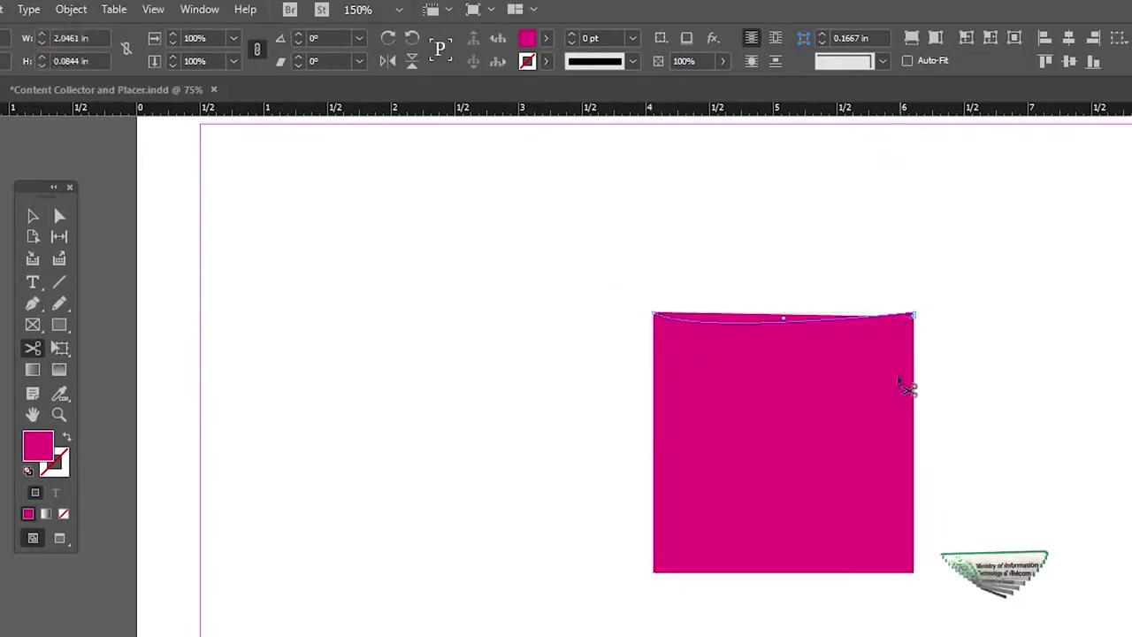
left_click(913, 572)
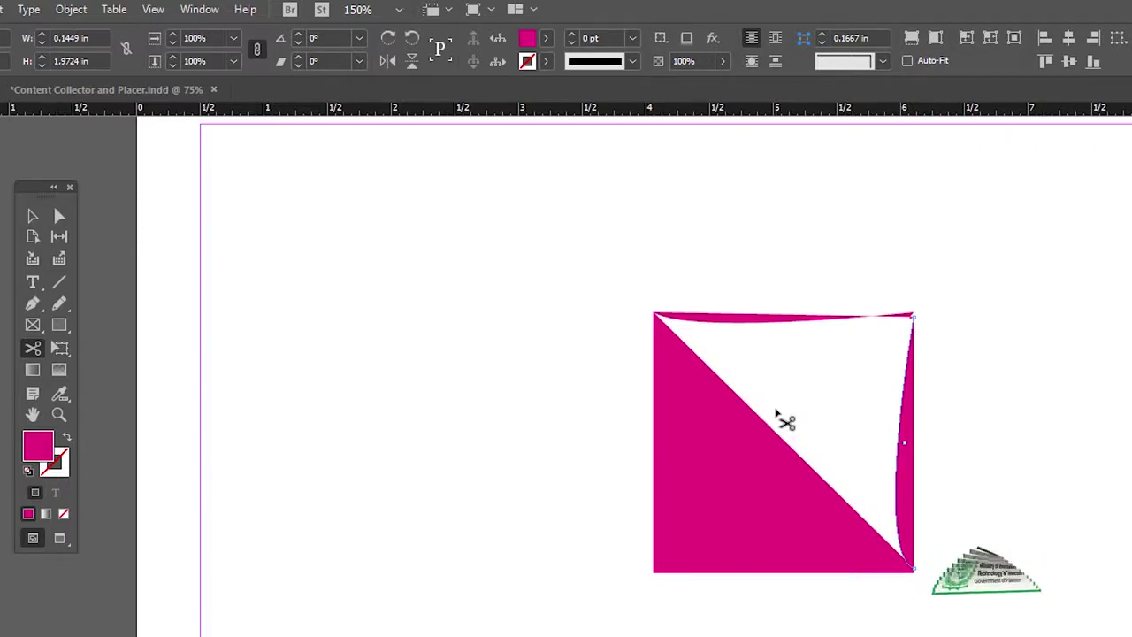
key("ctrl+z")
key("ctrl+z")
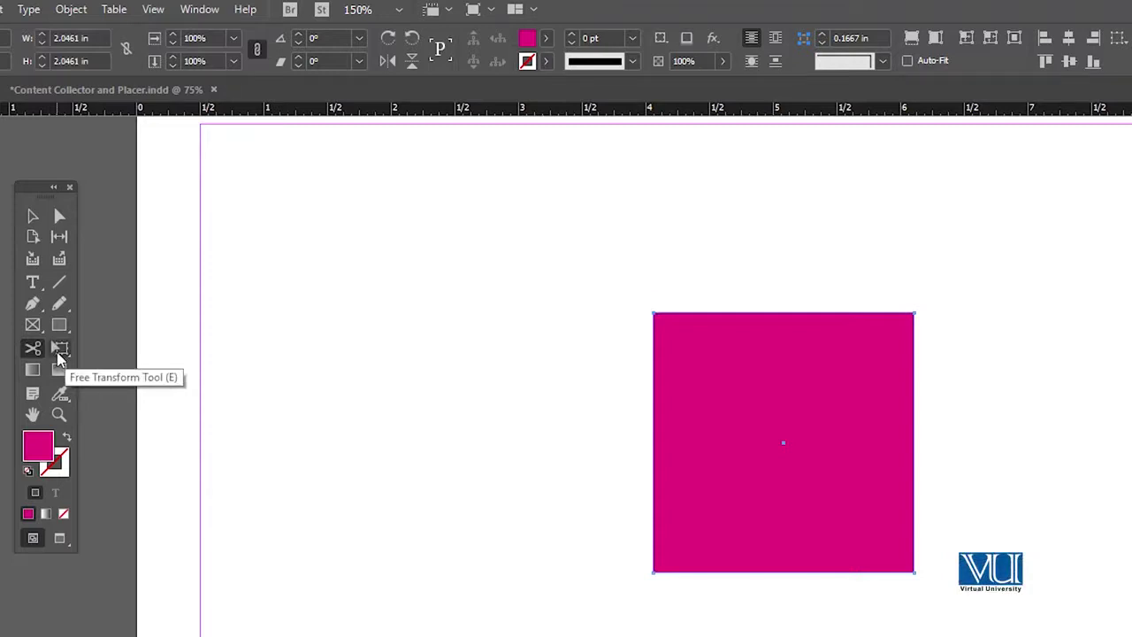
Move the magenta square about 0.6 in left and 0.3 in up with the Free Transform tool
left_click(60, 349)
left_click_drag(698, 353, 617, 315)
Try rotating the square counterclockwise about its upper-left corner with the Rotate tool, switch to the Scale tool and undo the rotation
left_click(85, 323)
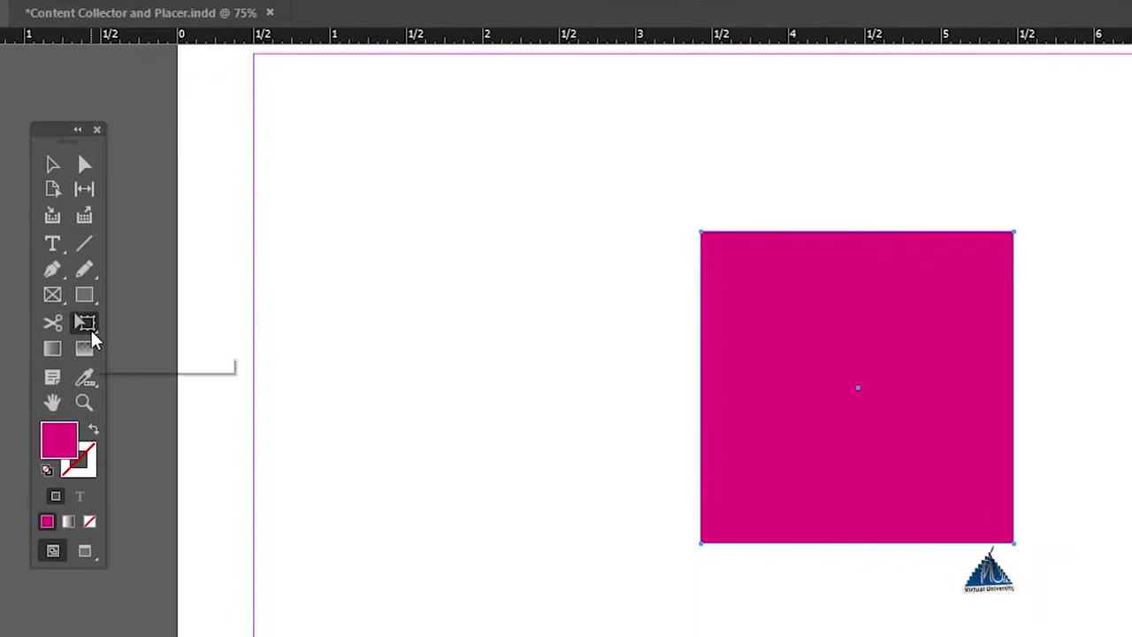
left_click(190, 372)
left_click(700, 231)
left_click_drag(1009, 232, 973, 177)
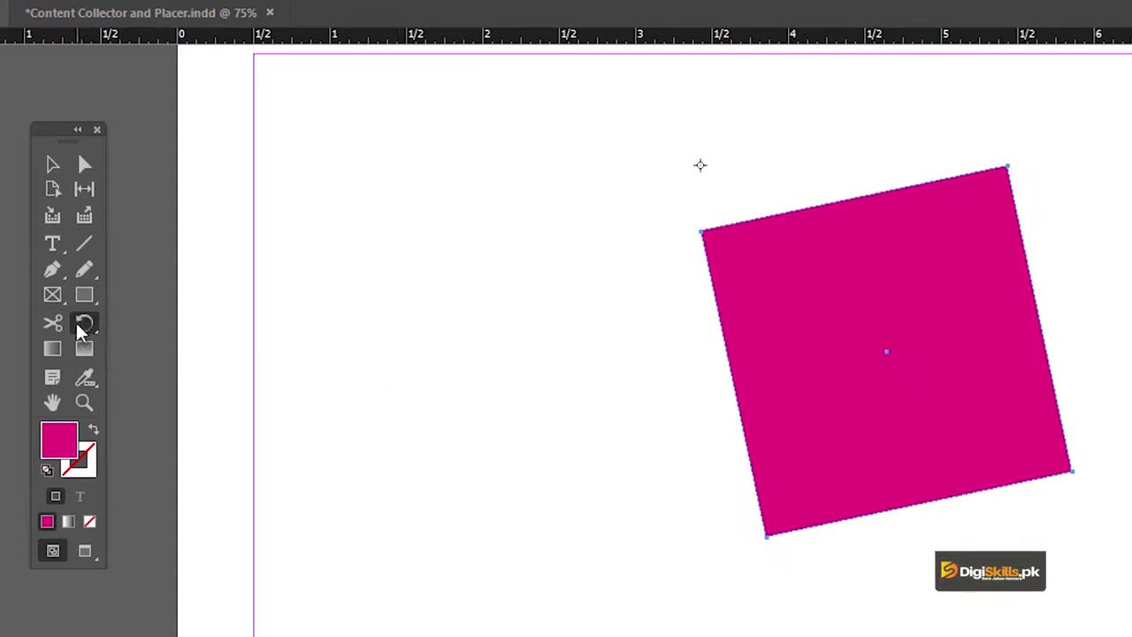
left_click_drag(84, 324, 157, 405)
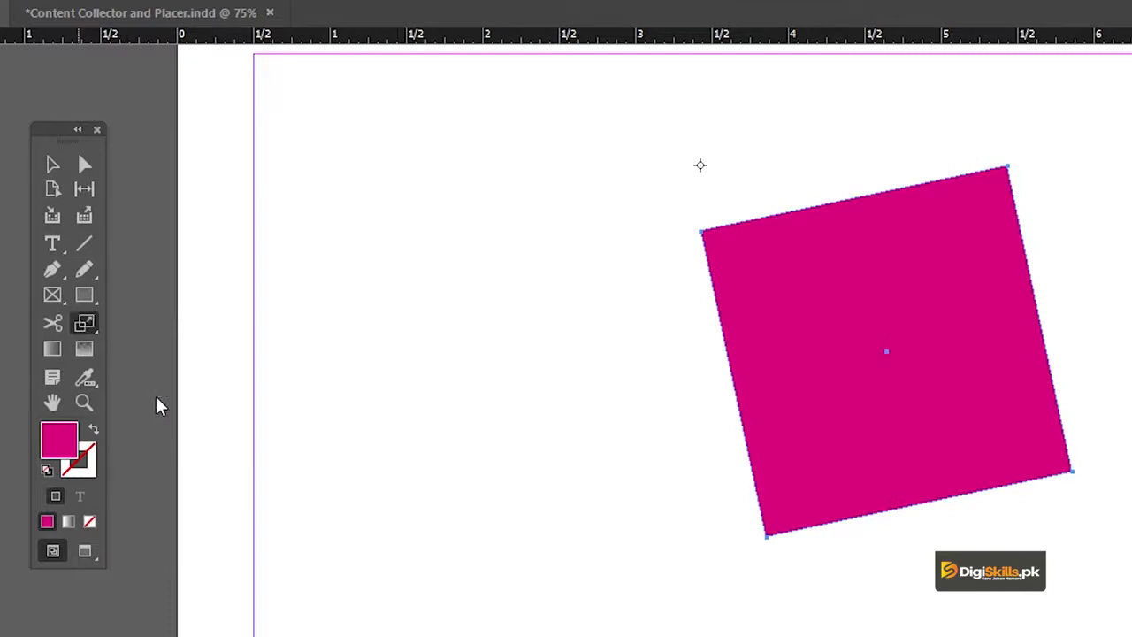
key("ctrl+z")
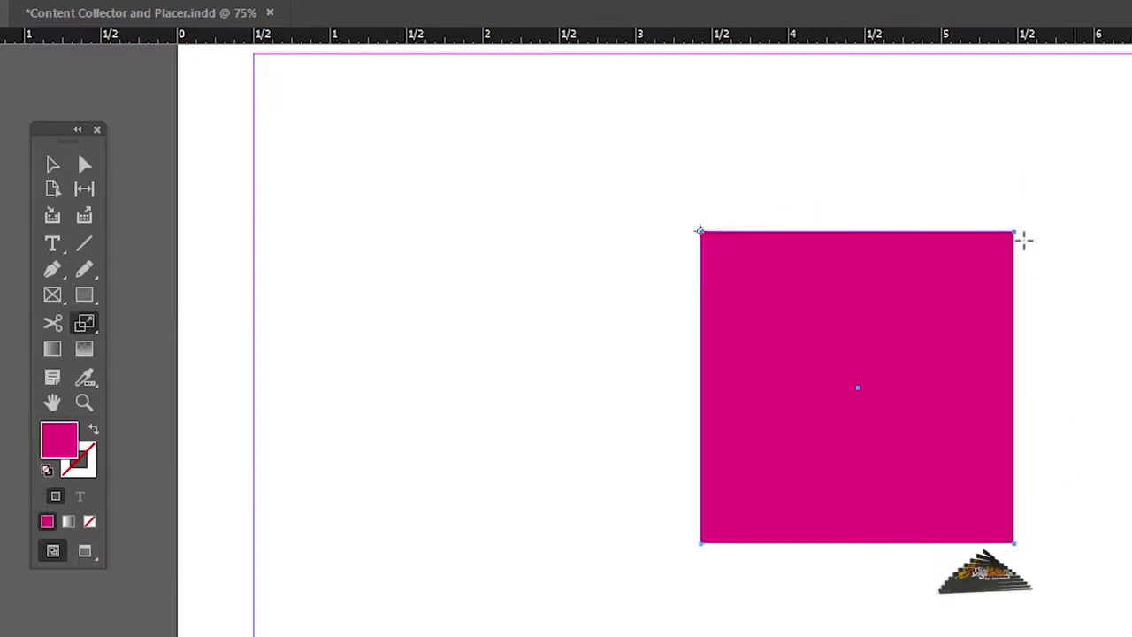
Try scaling the magenta square about its upper-left corner with the Scale tool
mouse_move(1026, 235)
left_mouse_down()
mouse_move(1131, 235)
mouse_move(1025, 234)
left_mouse_up()
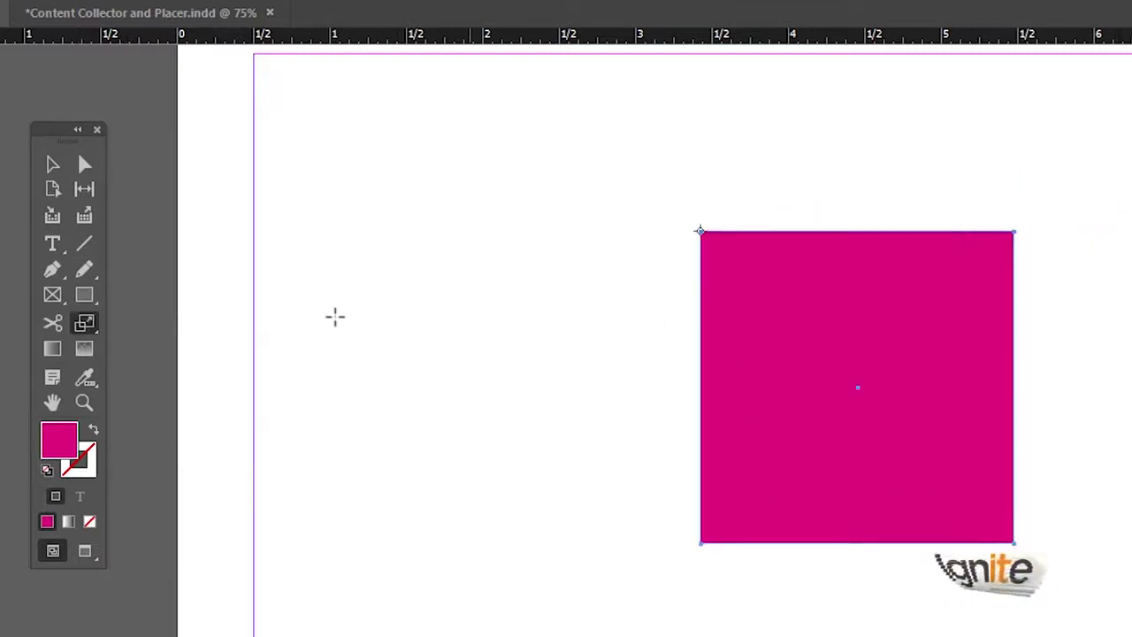
mouse_move(636, 274)
left_mouse_down()
mouse_move(705, 159)
mouse_move(705, 89)
mouse_move(636, 274)
left_mouse_up()
left_click_drag(82, 328, 154, 415)
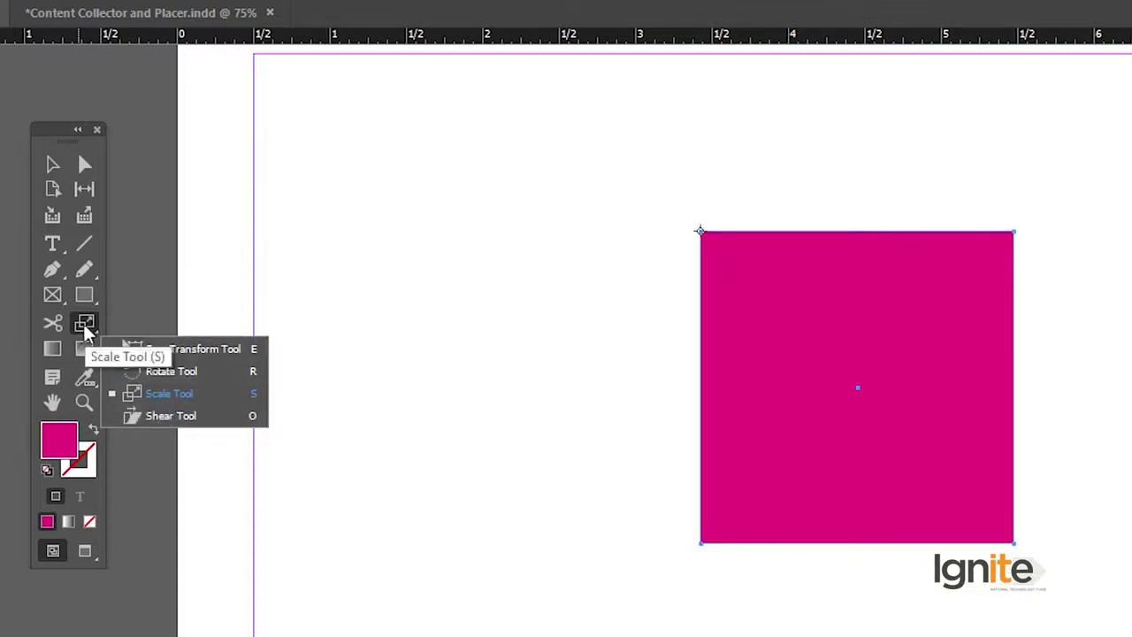
Reselect the magenta square, try a horizontal white-to-black gradient across it with the Gradient Swatch tool, and undo it
left_click(53, 164)
left_click(498, 238)
left_click(779, 282)
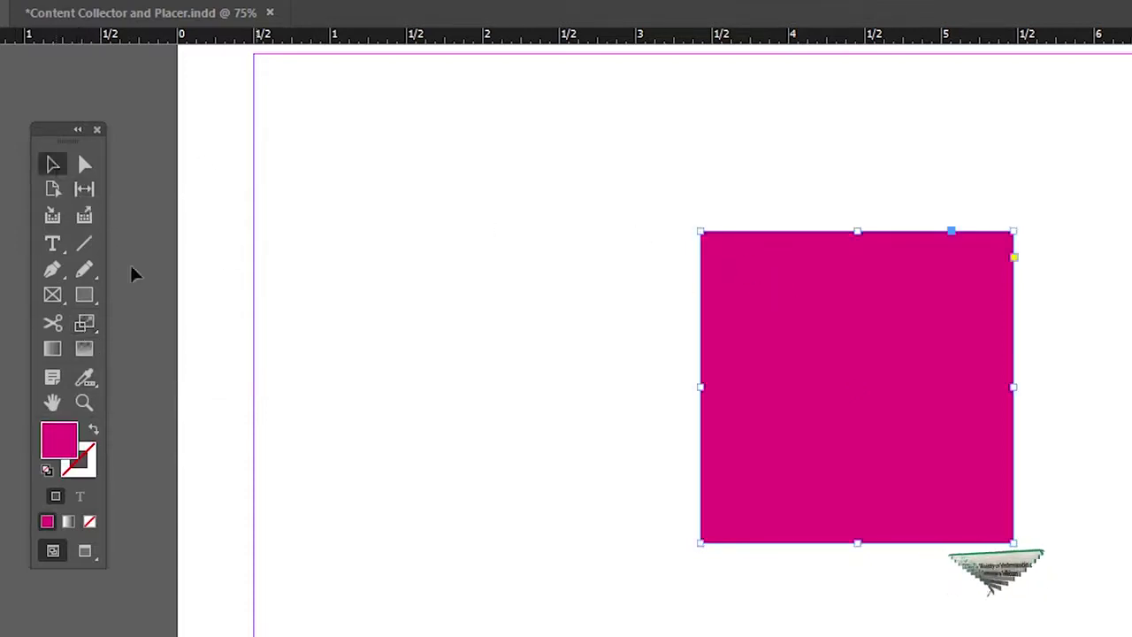
left_click(53, 352)
left_click_drag(716, 392, 1017, 387)
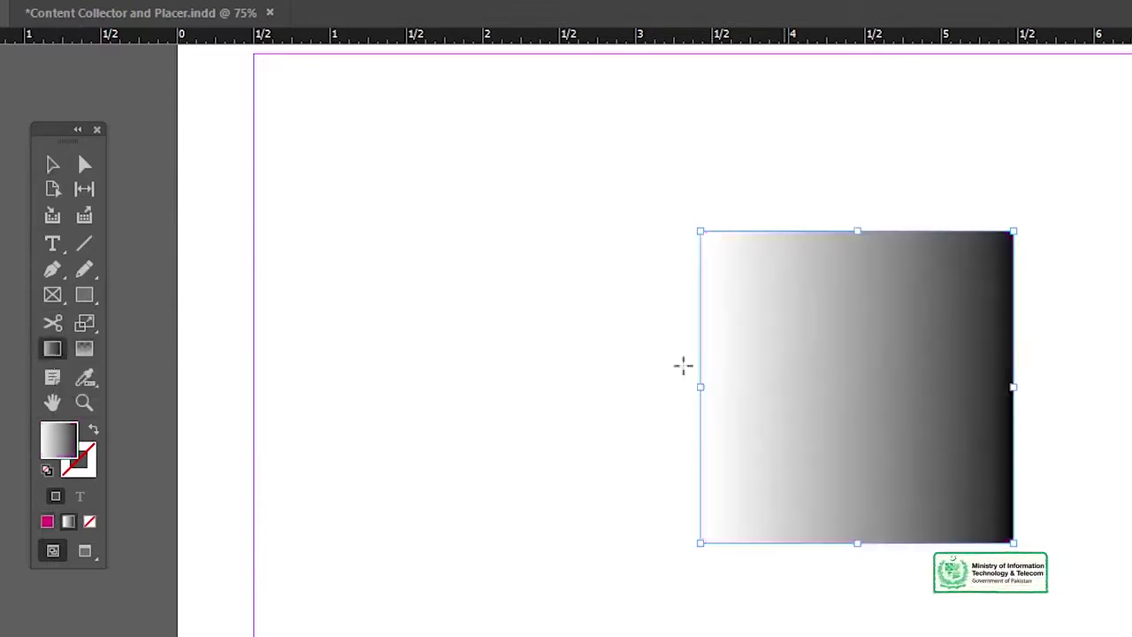
key("ctrl+z")
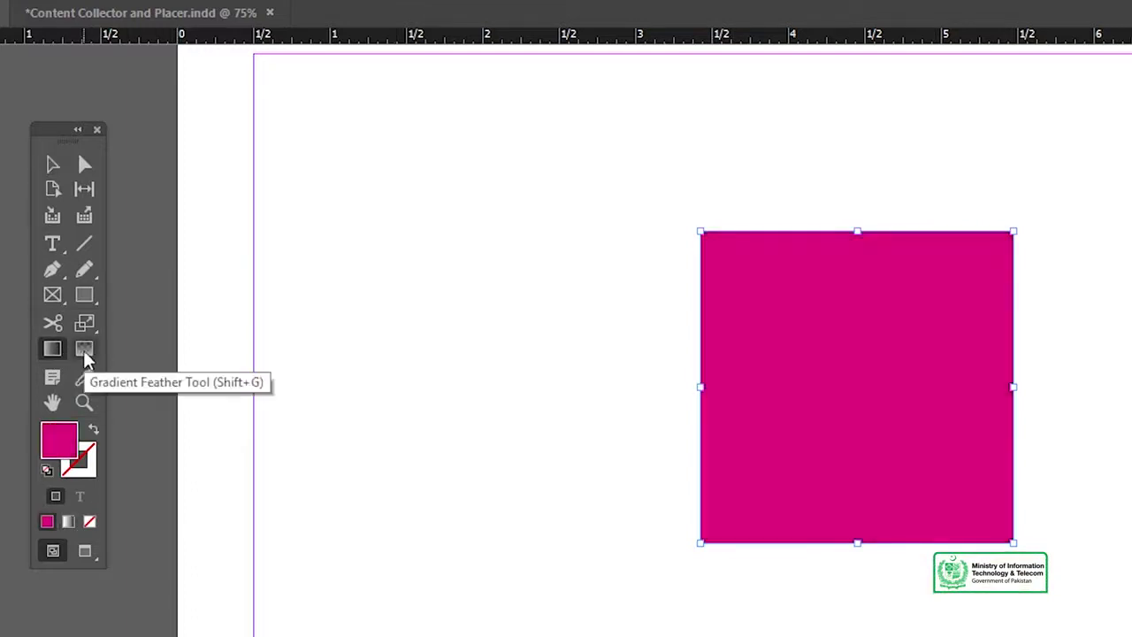
Fade the magenta square to transparent from its left edge to its right edge with the Gradient Feather tool
left_click(84, 350)
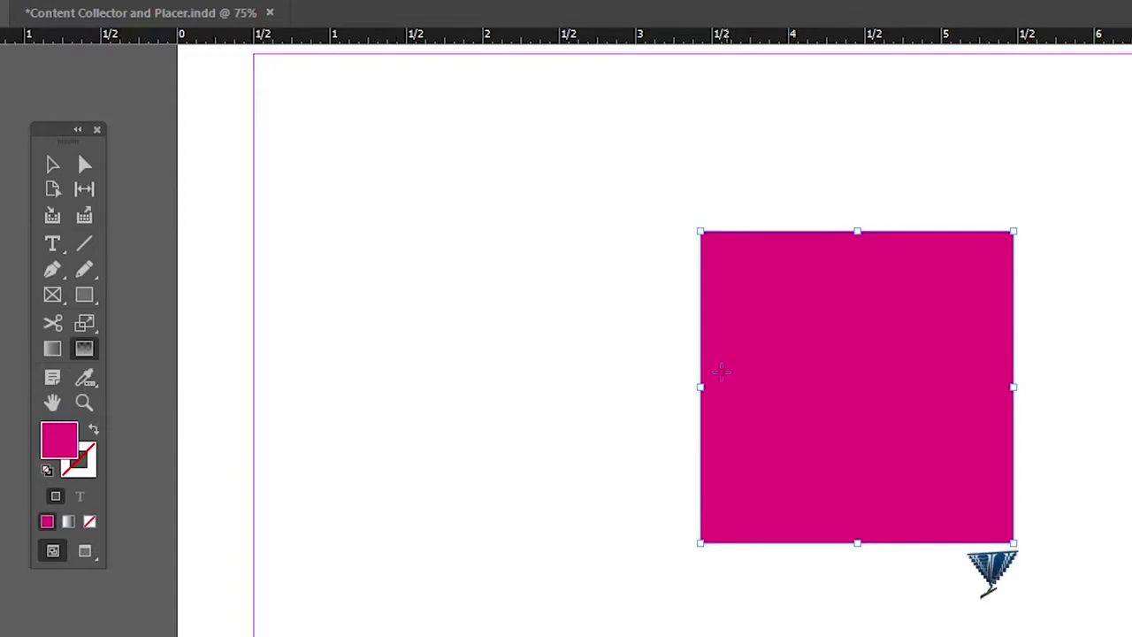
left_click_drag(702, 380, 1013, 375)
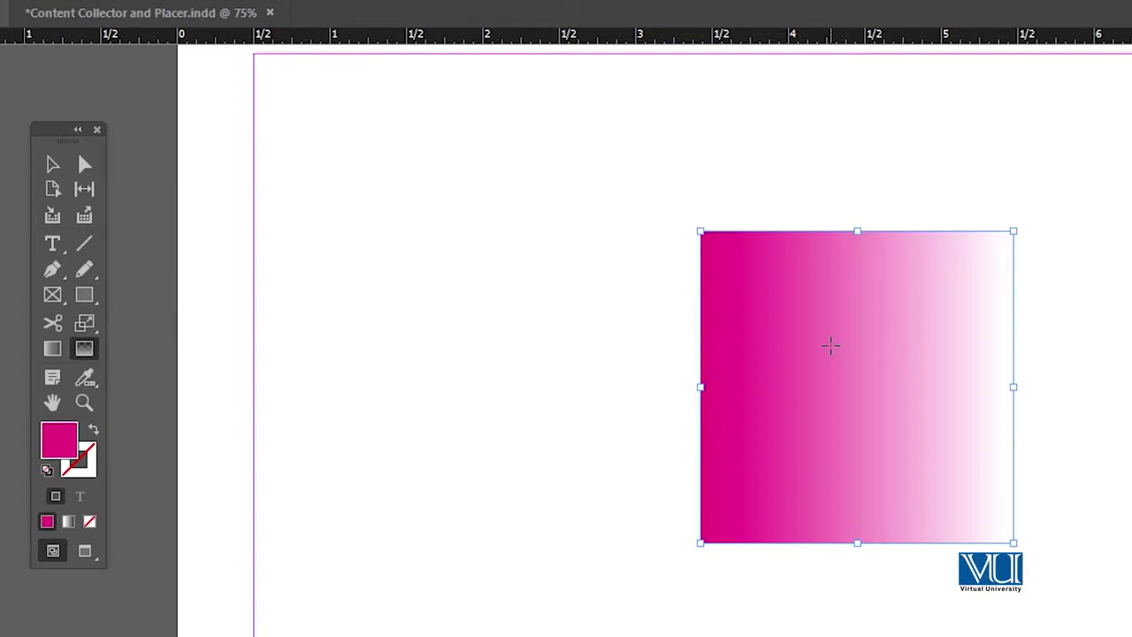
Undo the gradient feather on the magenta square and sample the square's colours with the Colour Theme tool
key("ctrl+z")
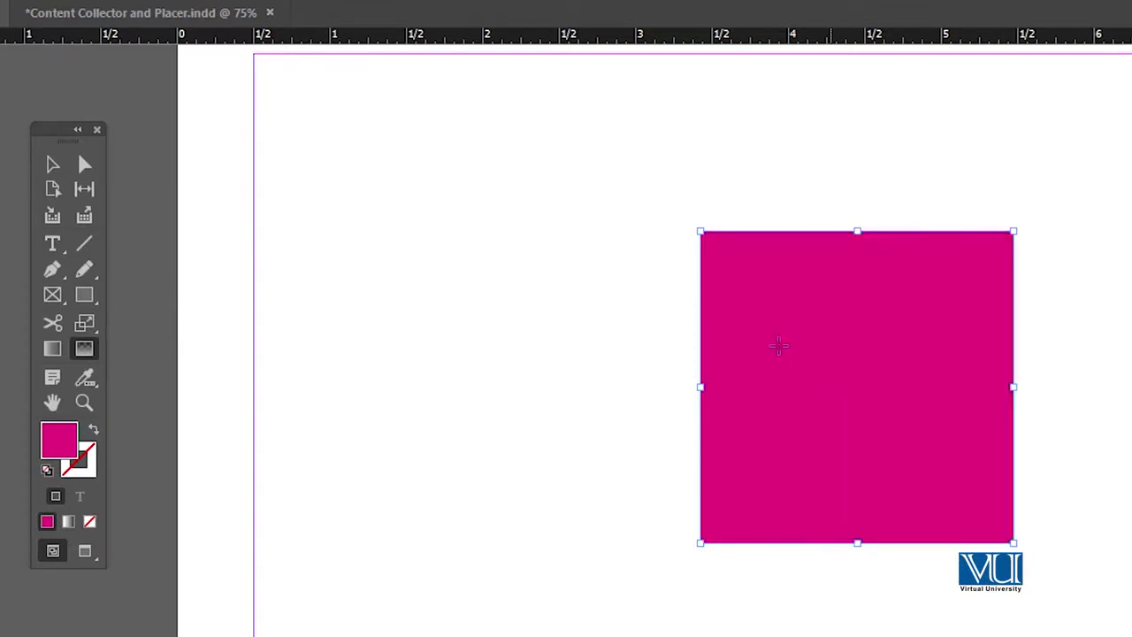
left_click(87, 376)
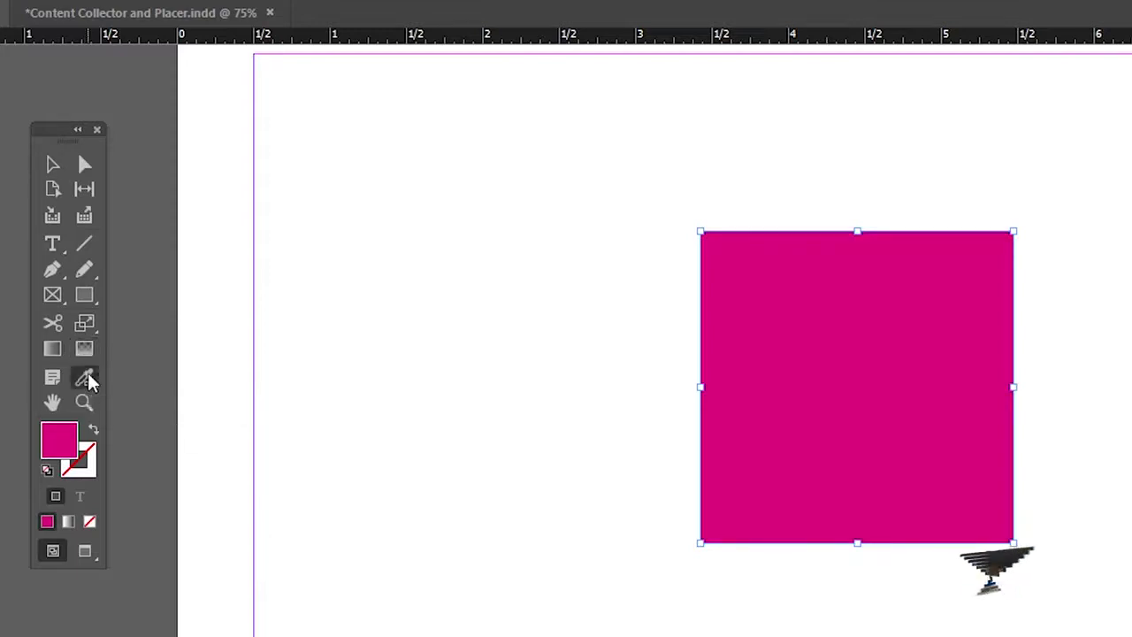
left_click(884, 301)
left_click(920, 372)
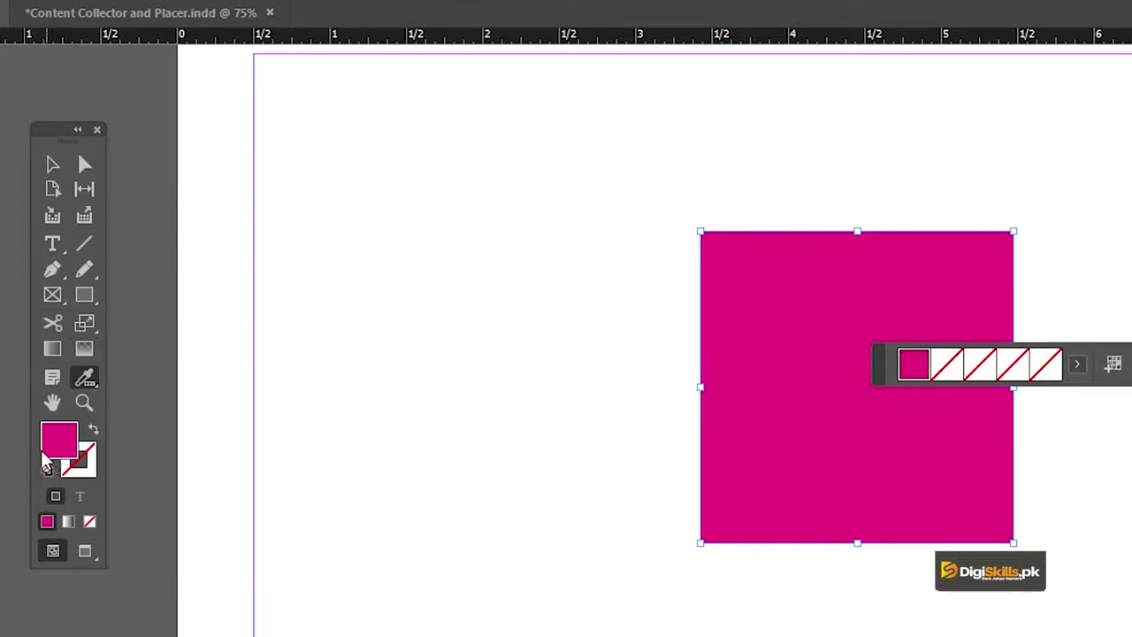
left_click(52, 165)
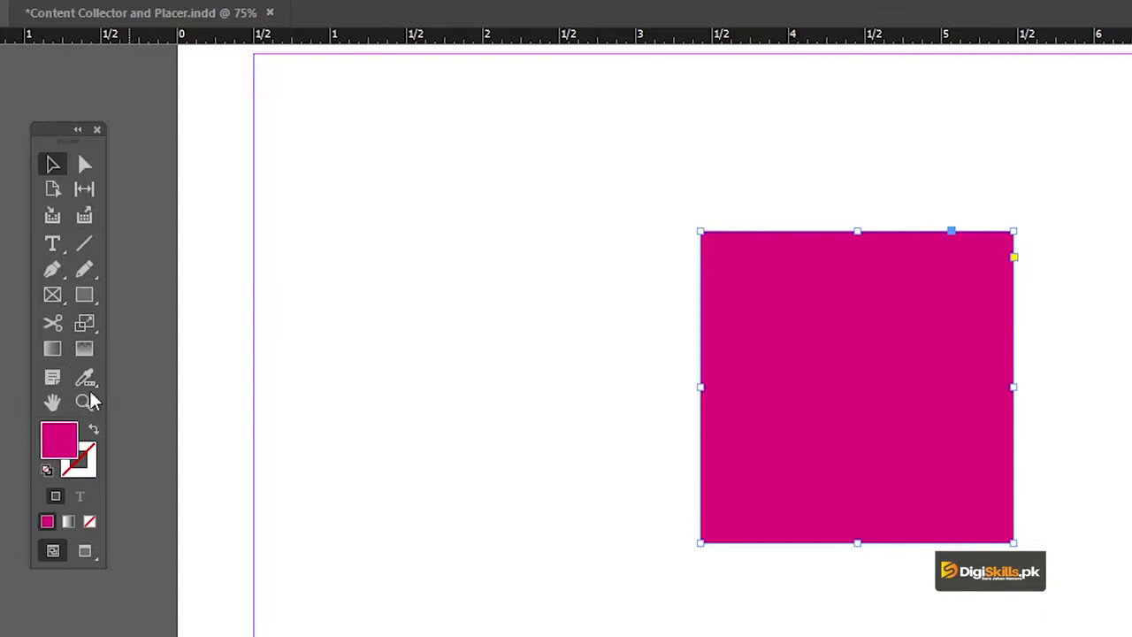
Try the Hand and Zoom tools, open the Colour Picker for the square's fill and for its stroke, and cancel each
left_click(52, 402)
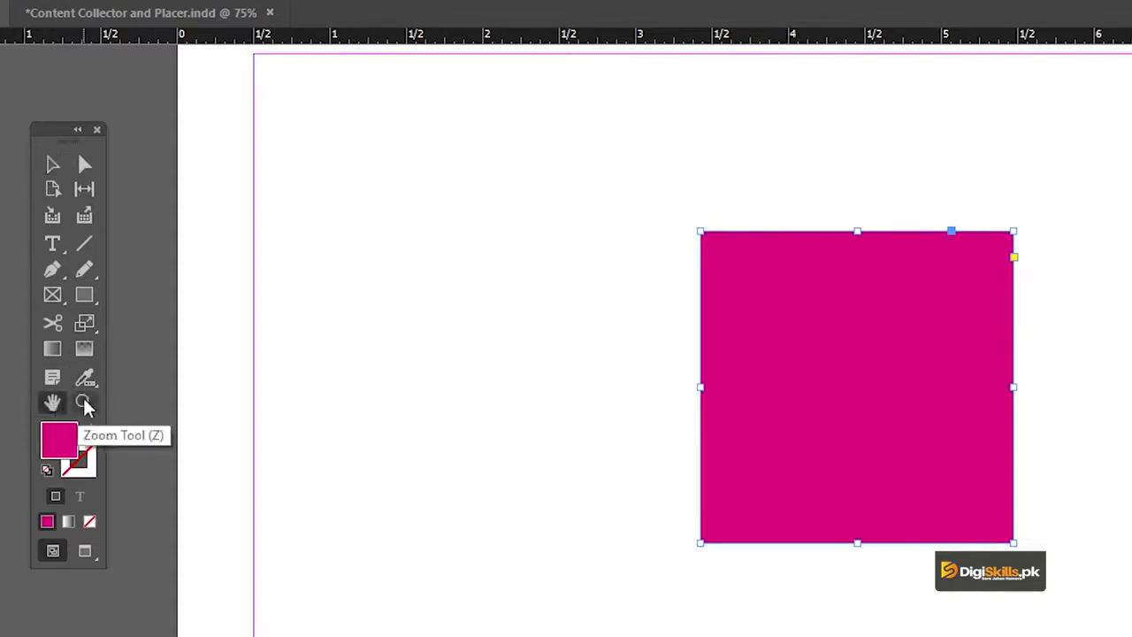
left_click(84, 404)
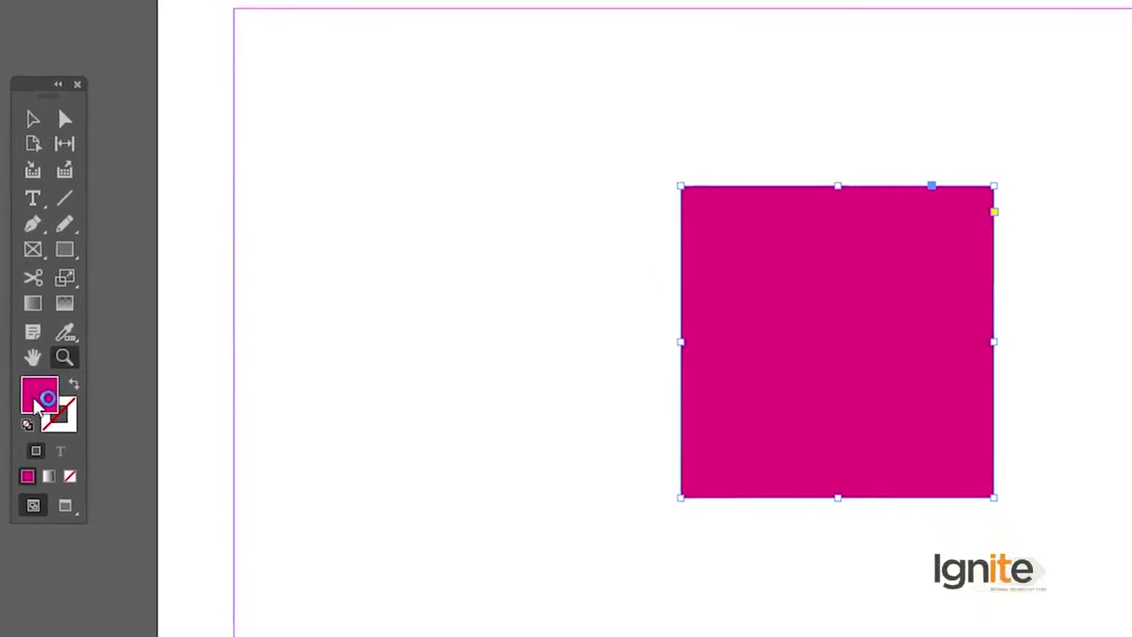
double_click(37, 398)
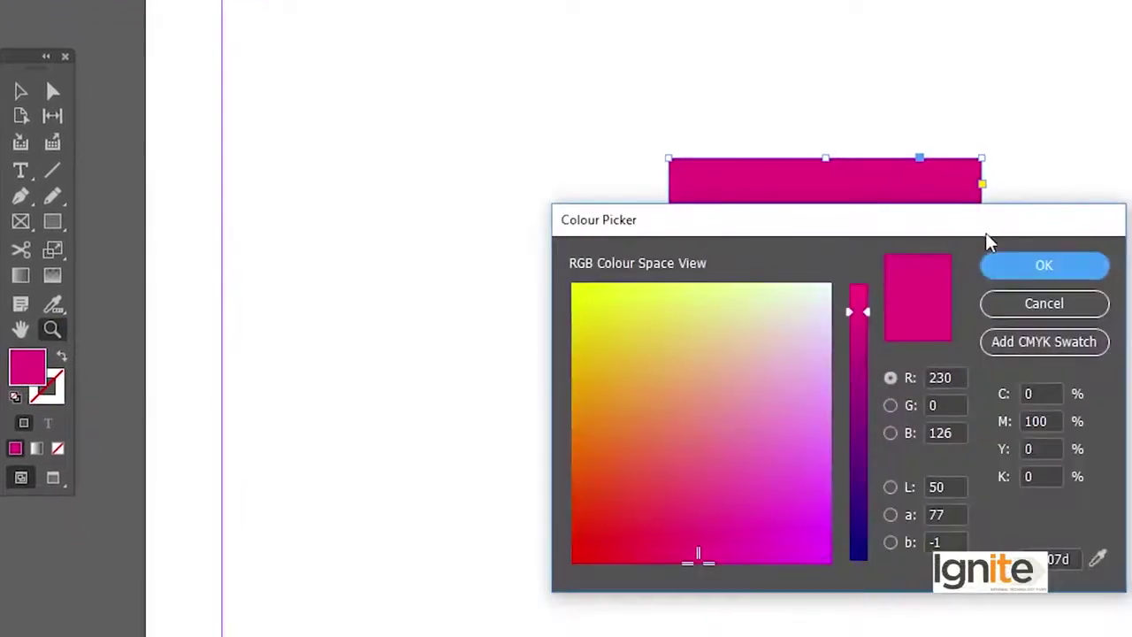
left_click(1043, 304)
left_click(64, 392)
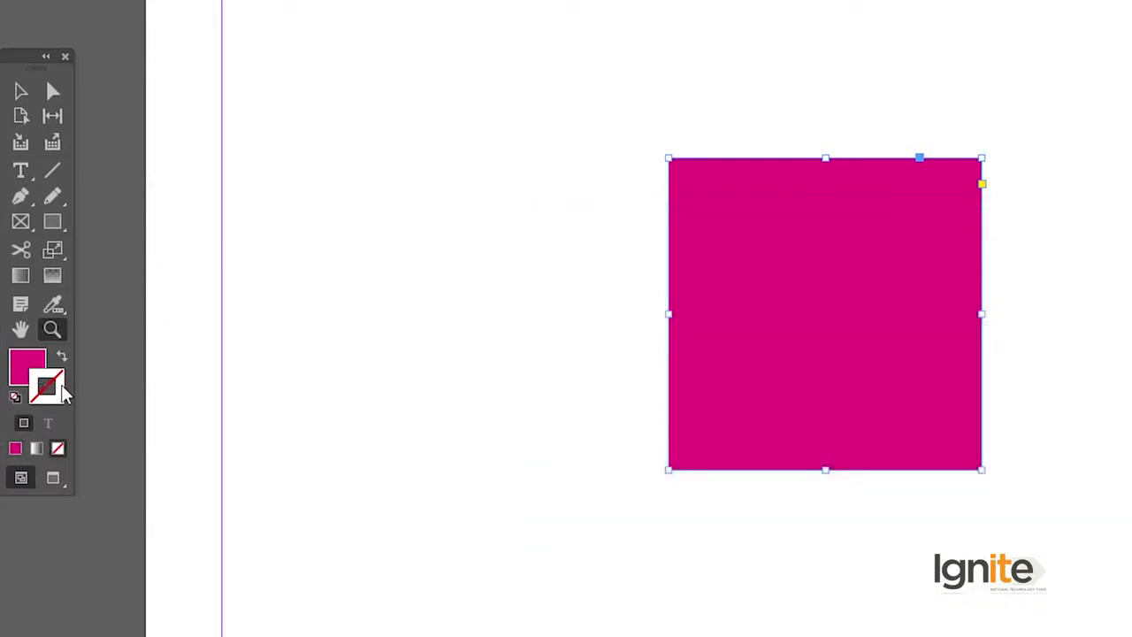
double_click(63, 392)
left_click(1035, 306)
left_click(20, 91)
left_click_drag(28, 58, 24, 97)
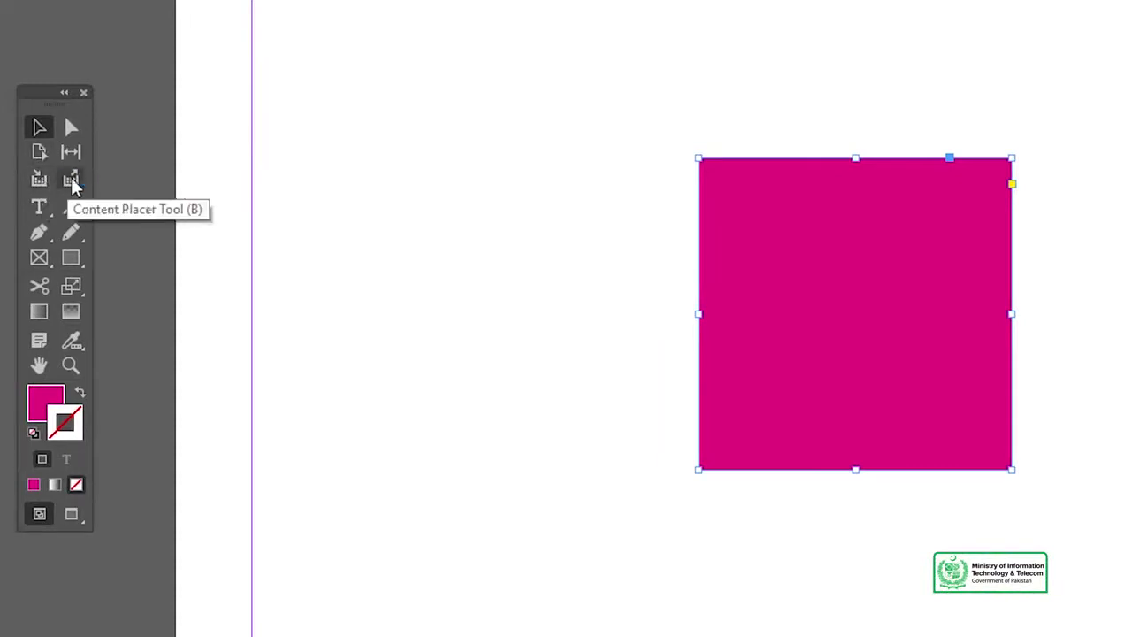
left_click_drag(41, 106, 6, 86)
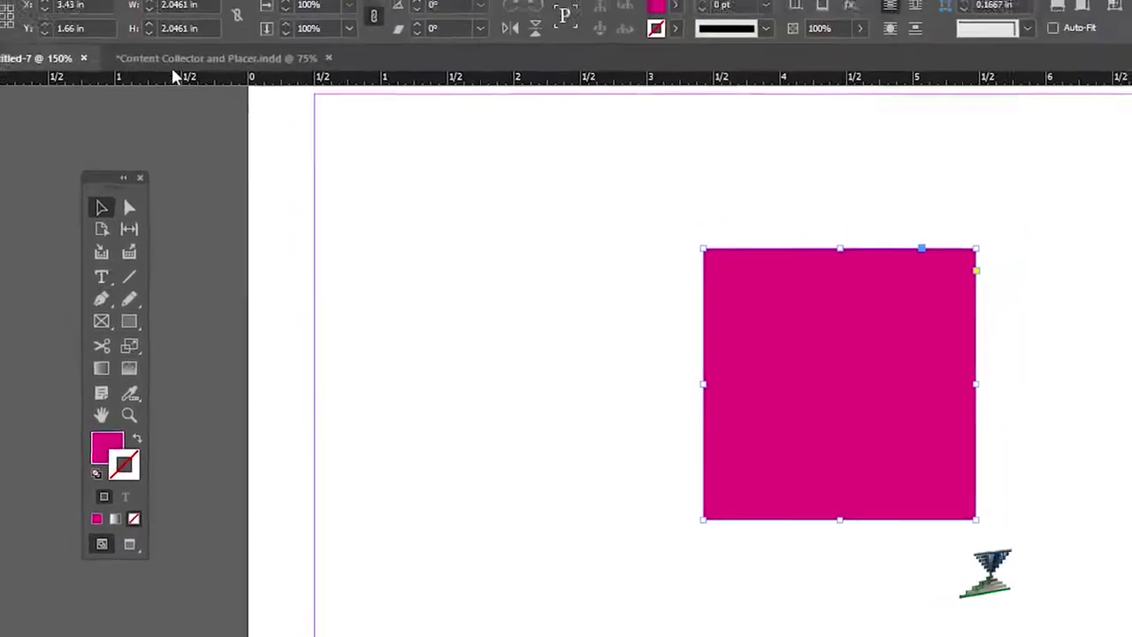
Switch to the Content Collector and Placer.indd document, pan its page, zoom in to 100% and return to 75%
left_click(199, 59)
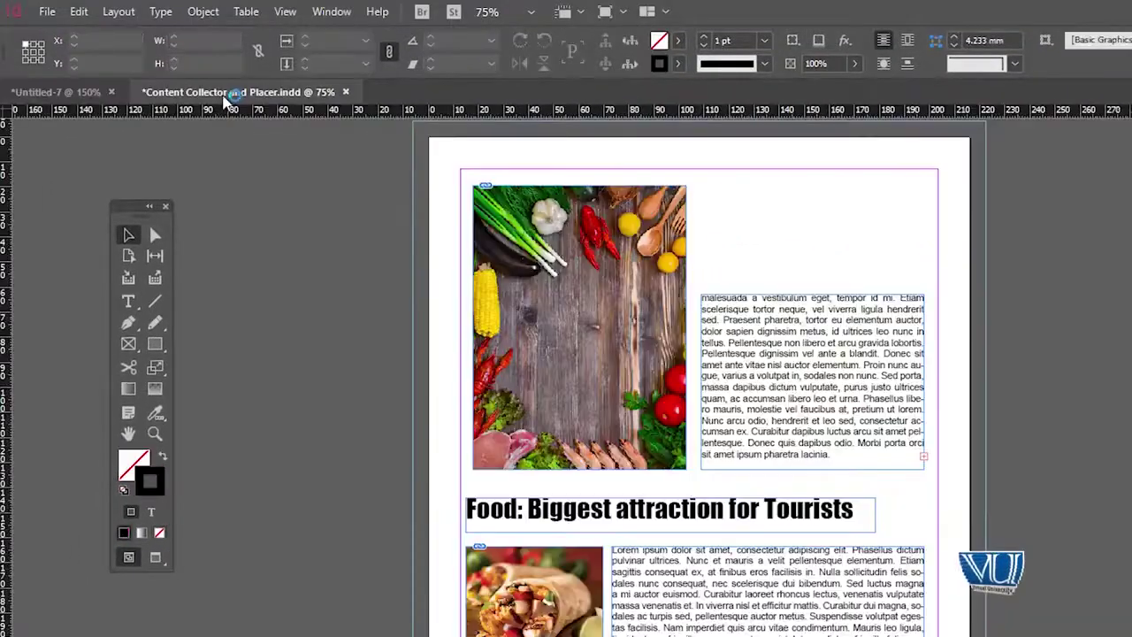
left_click_drag(576, 304, 641, 306)
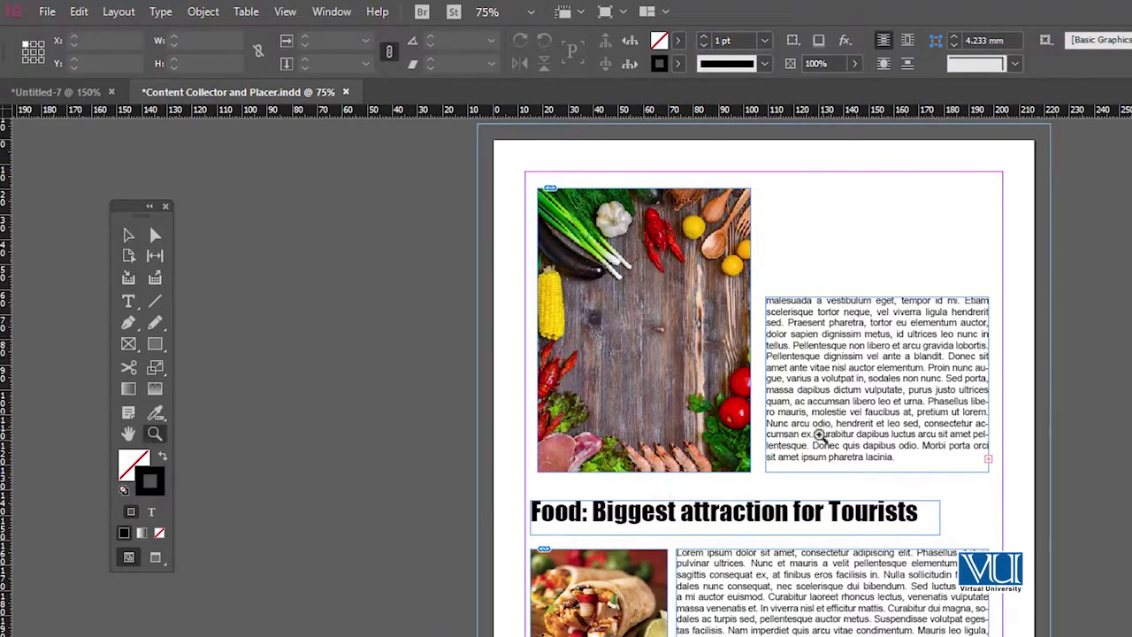
key("ctrl+equal")
scroll(743, 447, "down", 1)
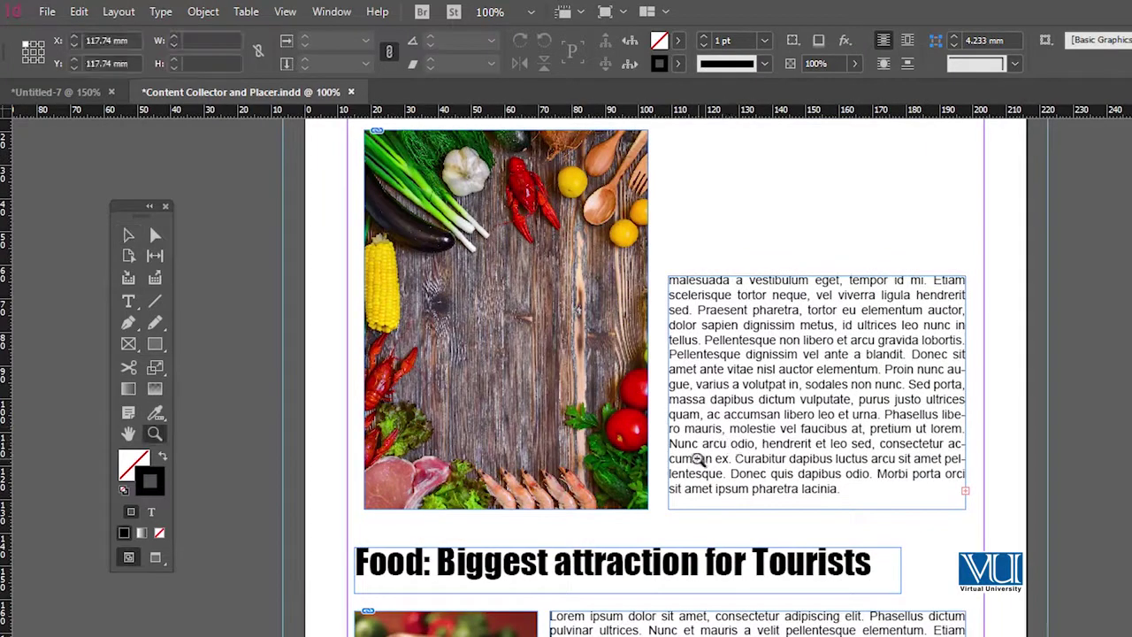
key("ctrl+minus")
scroll(733, 467, "down", 1)
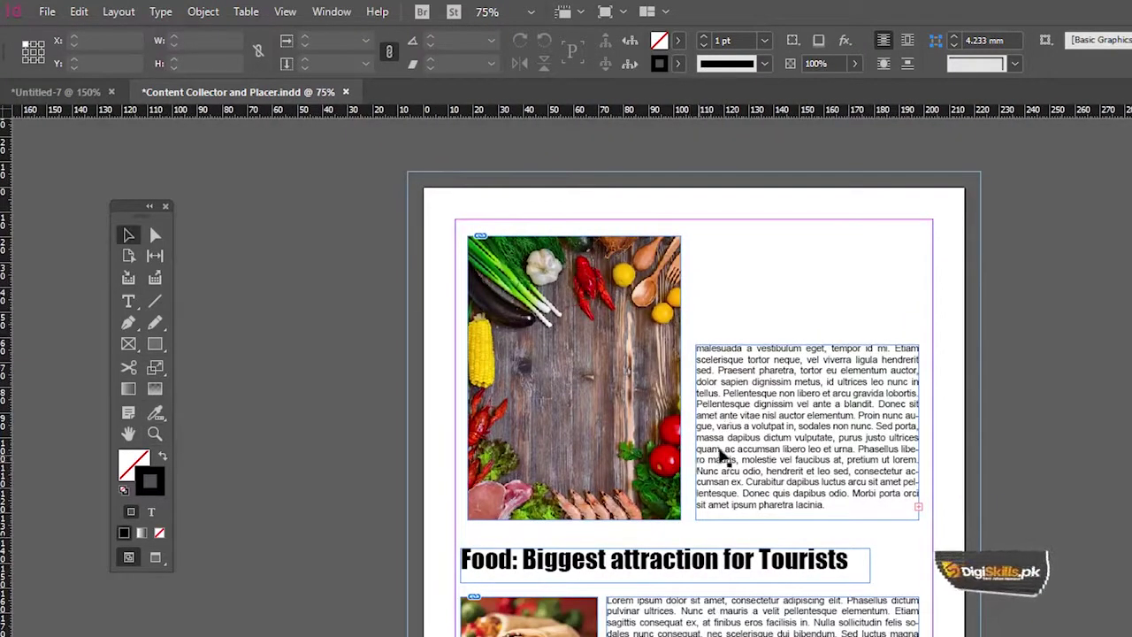
Activate the Content Collector tool to open the content conveyor
left_click(128, 281)
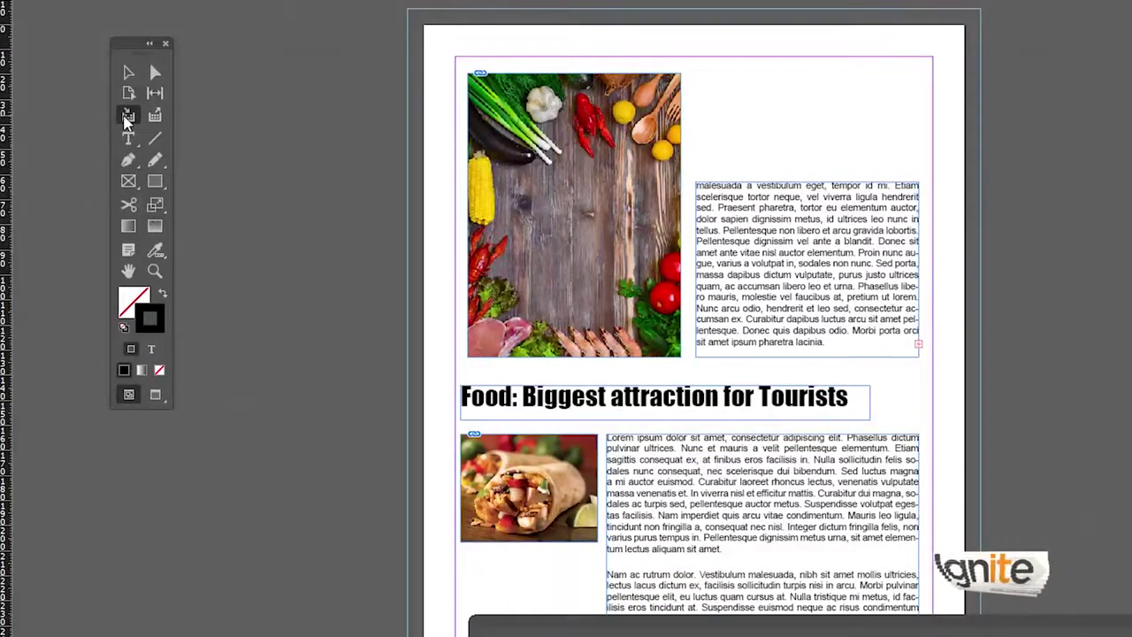
left_click(126, 117)
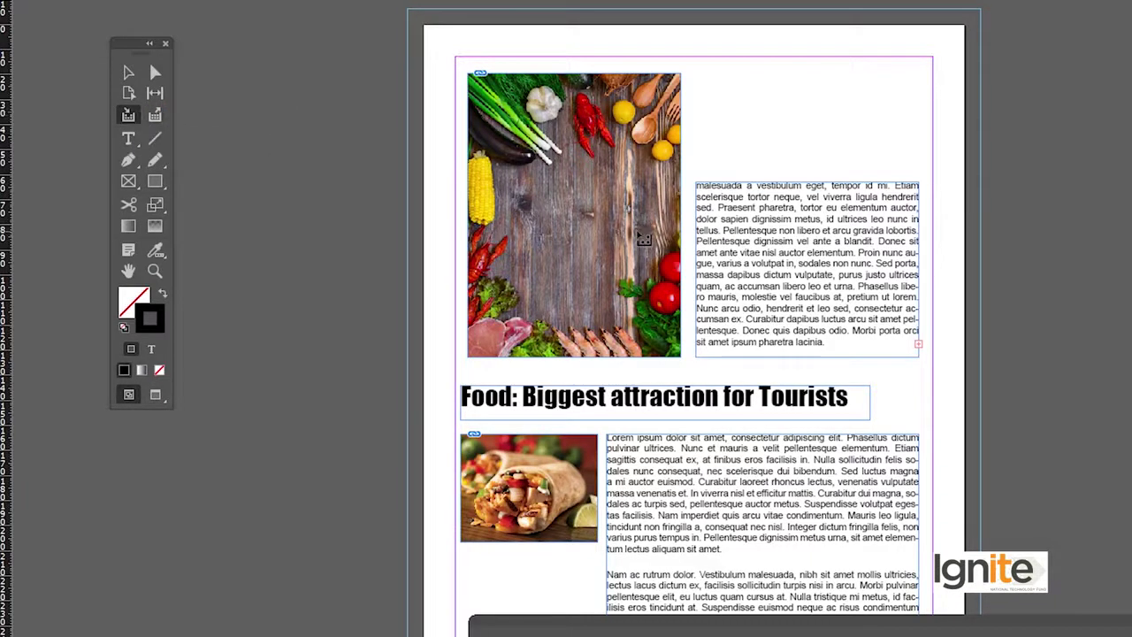
scroll(619, 230, "down", 2)
scroll(567, 204, "right", 3)
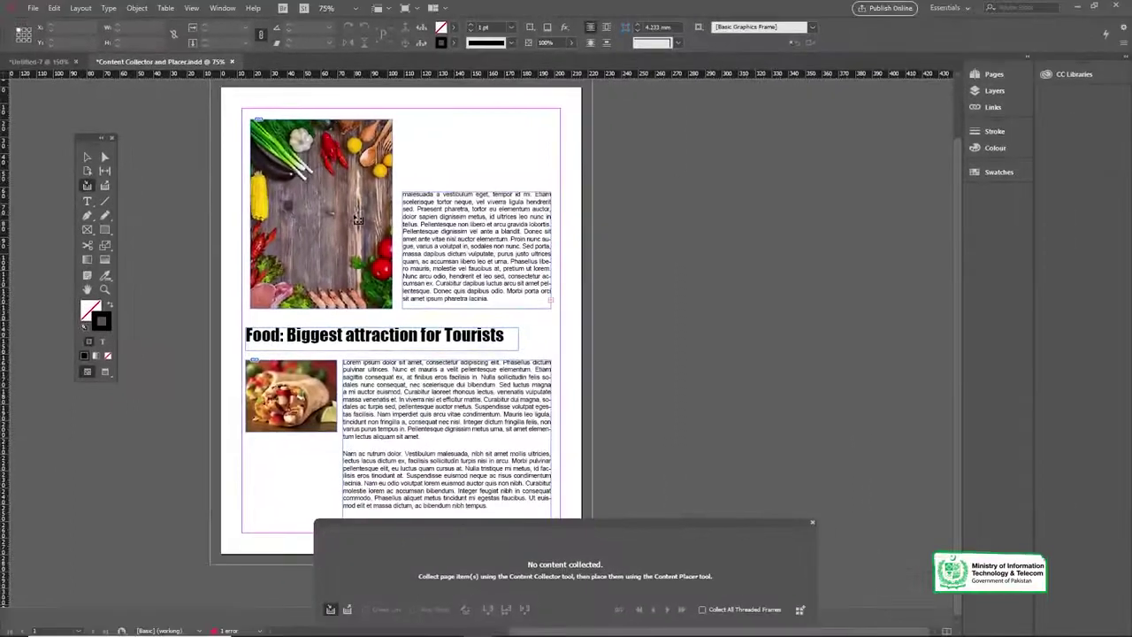
Create a new blank document and collect the large vegetable photo from Content Collector and Placer.indd
key("ctrl+n")
left_click(801, 426)
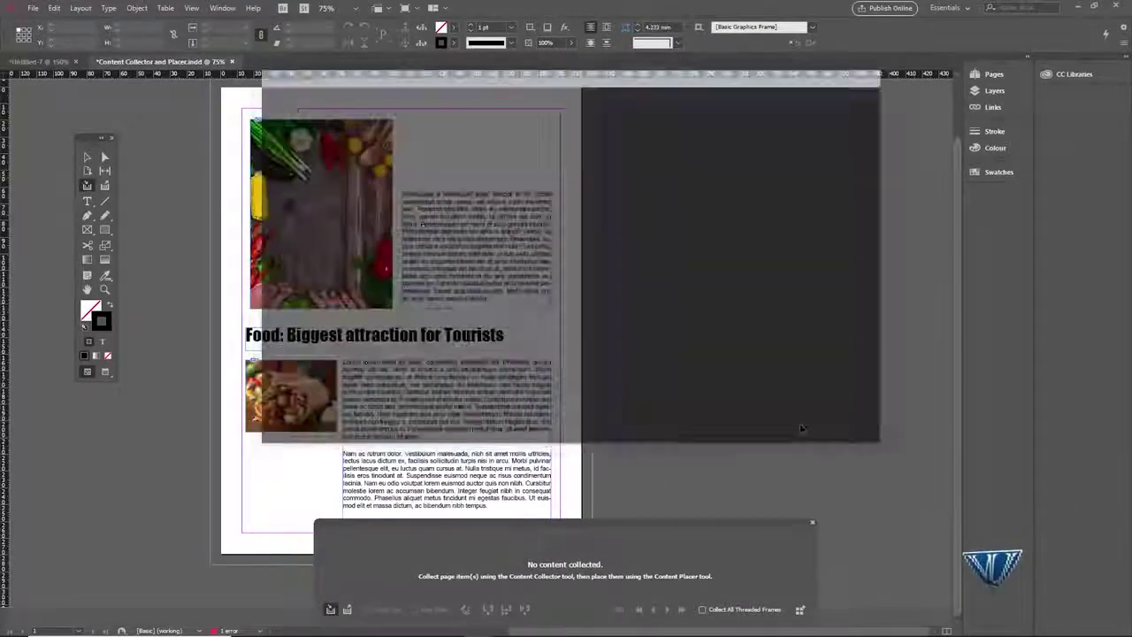
left_click(205, 63)
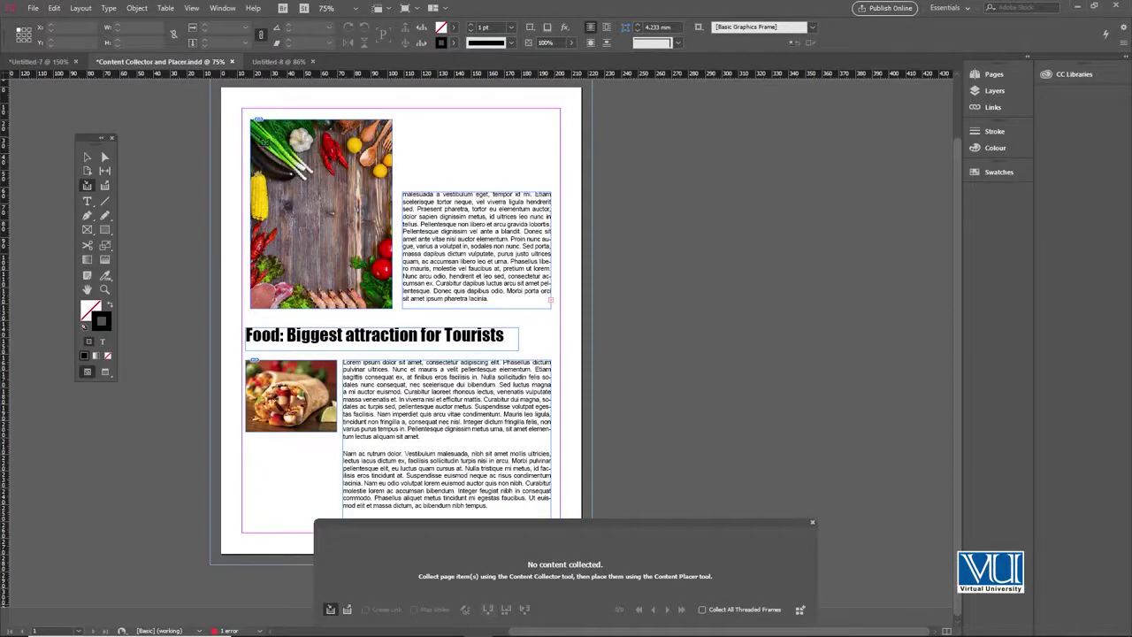
left_click(275, 135)
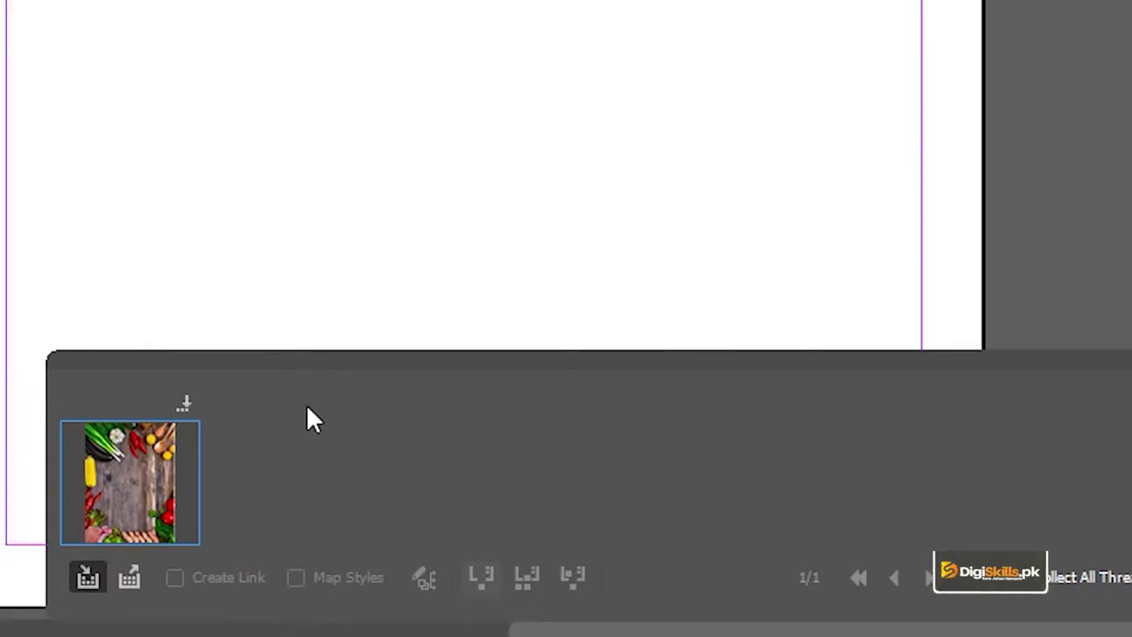
Try placing the collected photo at about 123 × 164 mm on the Untitled-8 page with the Content Placer tool, and undo it
key("b")
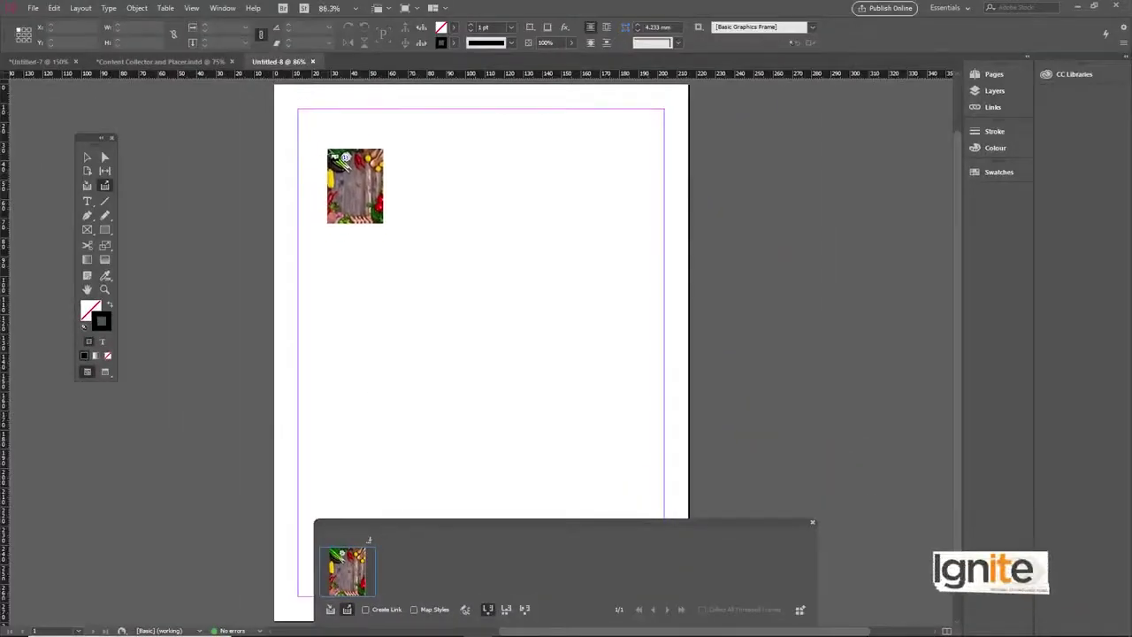
left_click_drag(328, 148, 563, 362)
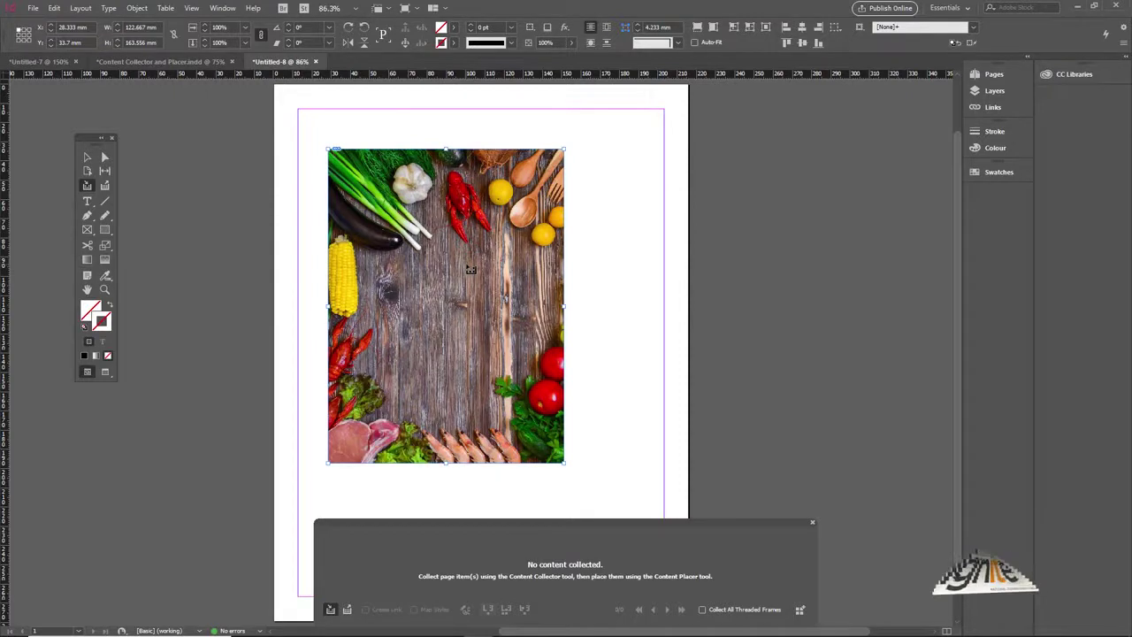
key("ctrl+z")
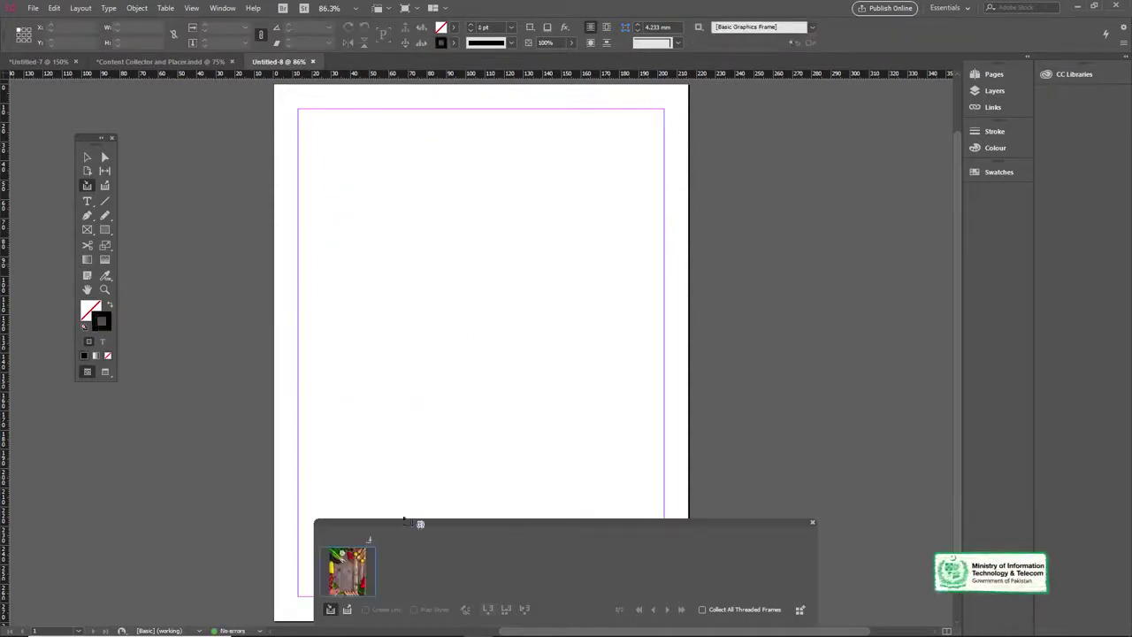
Collect the text frame beside the vegetable photo in Content Collector and Placer.indd and switch to the Content Placer tool
left_click(220, 62)
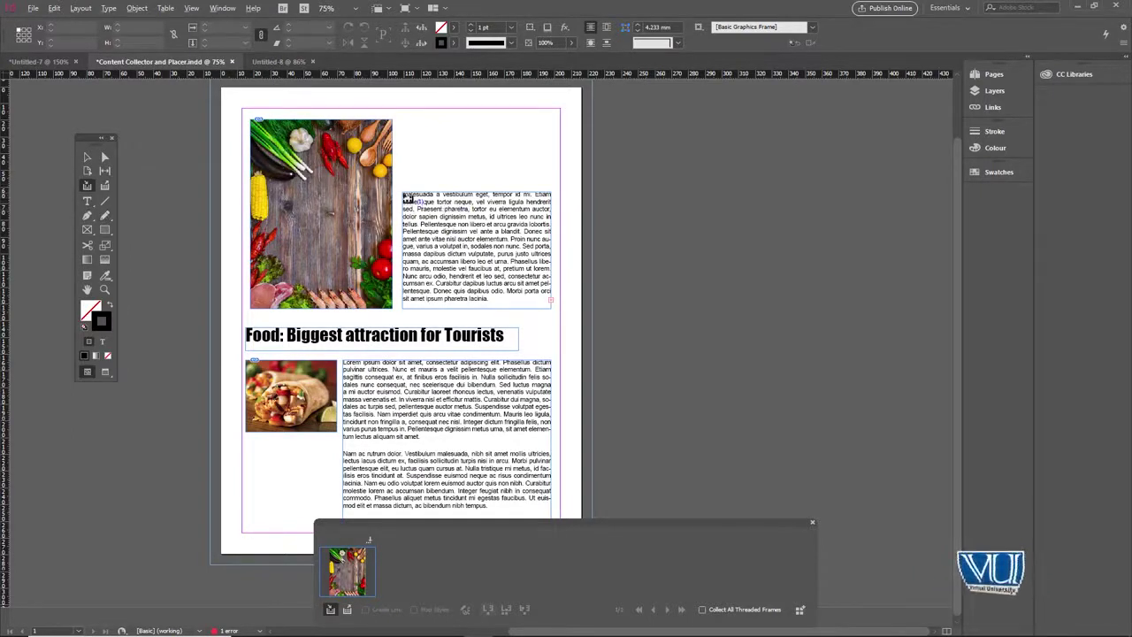
left_click(408, 199)
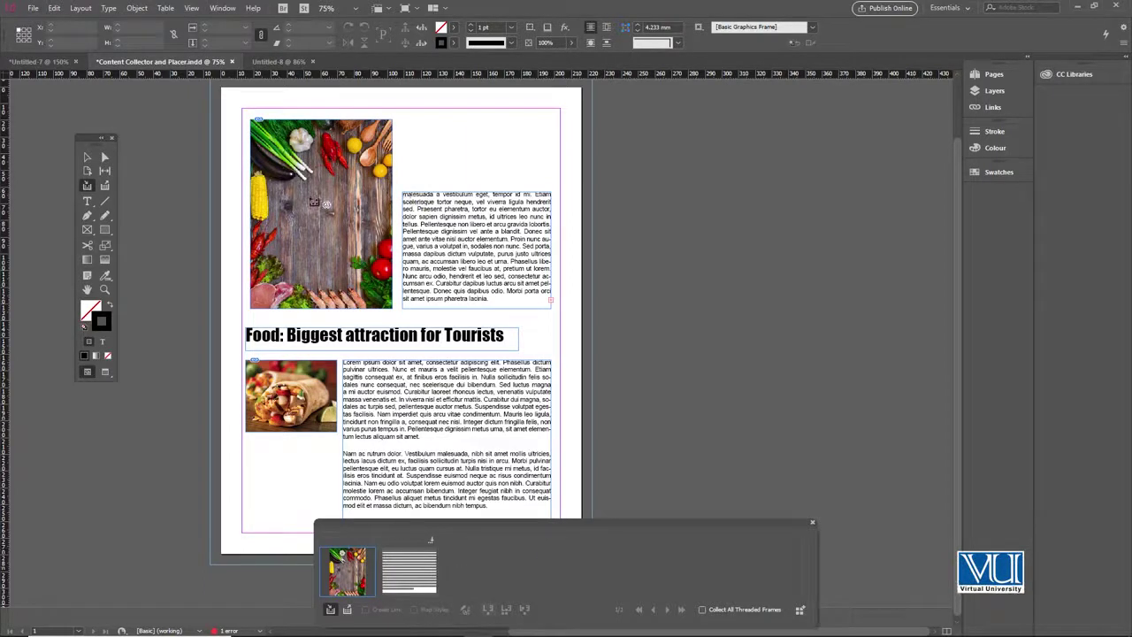
key("b")
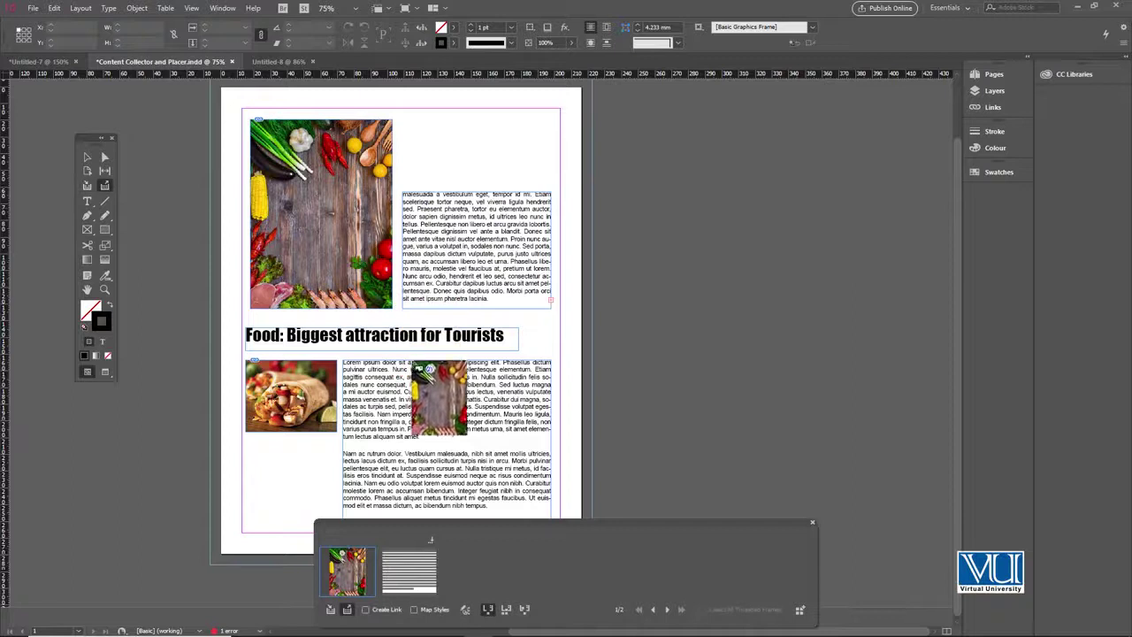
Place the collected photo at about 64 × 80 mm in Untitled-8 and the collected text beside it at about 69 × 62 mm
left_click(278, 61)
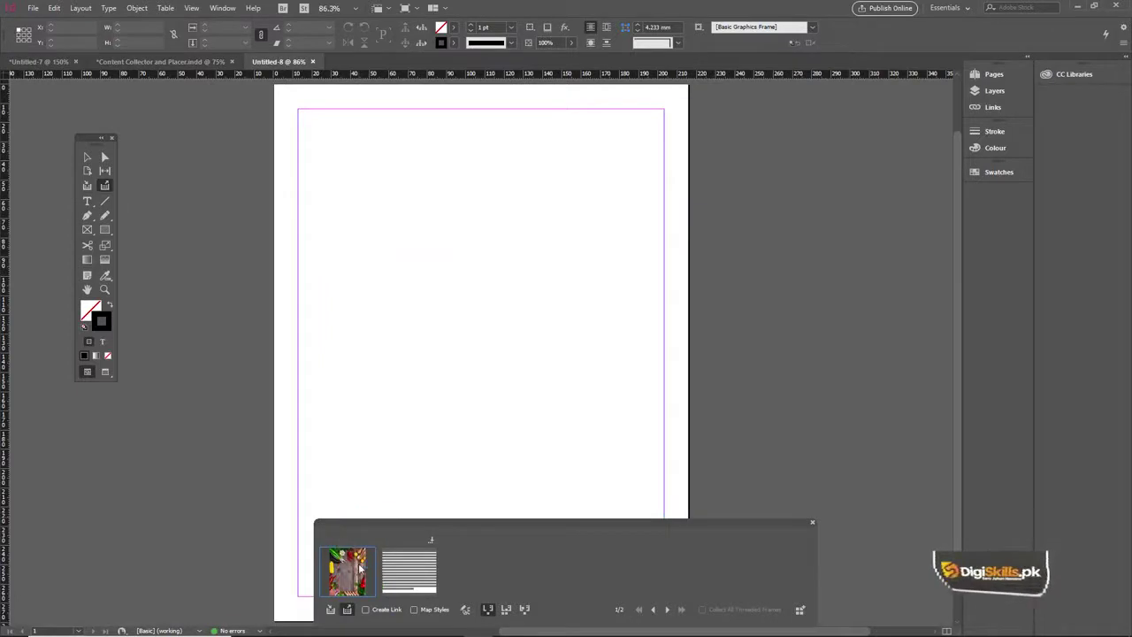
left_click_drag(335, 152, 445, 292)
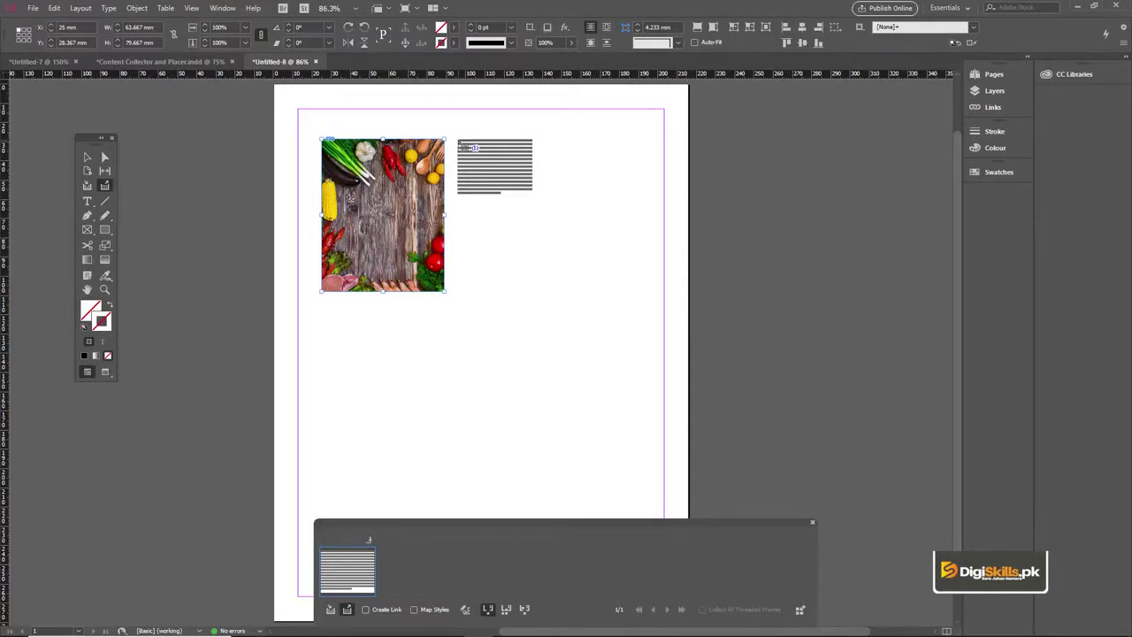
left_click_drag(458, 140, 590, 257)
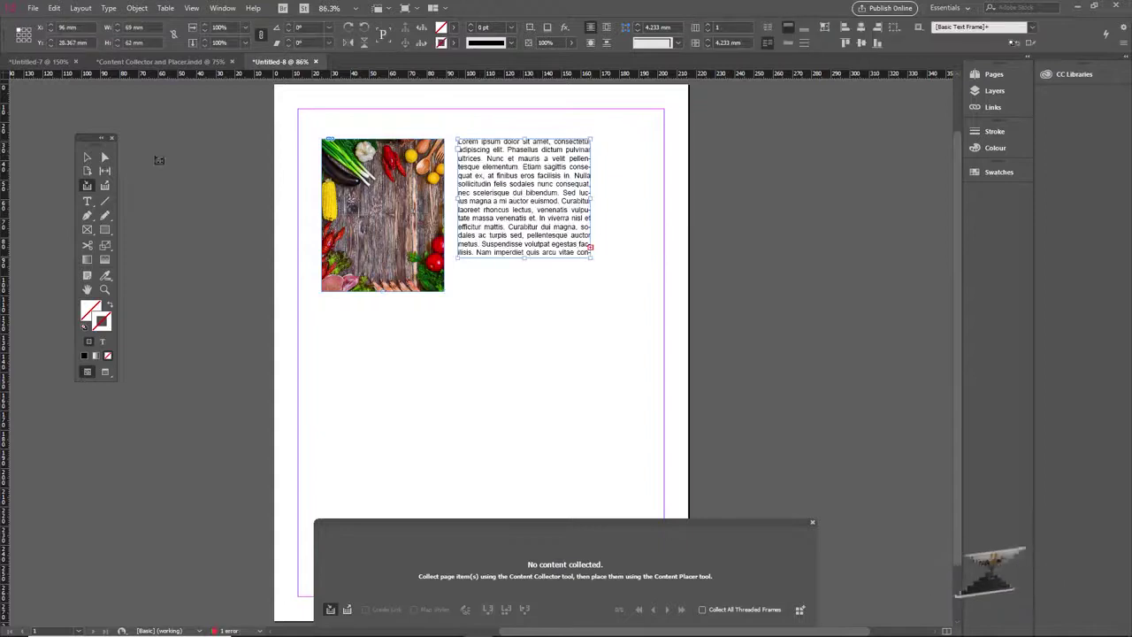
Compare the originals in Content Collector and Placer.indd with the photo and text placed in Untitled-8
left_click(85, 157)
left_click(160, 61)
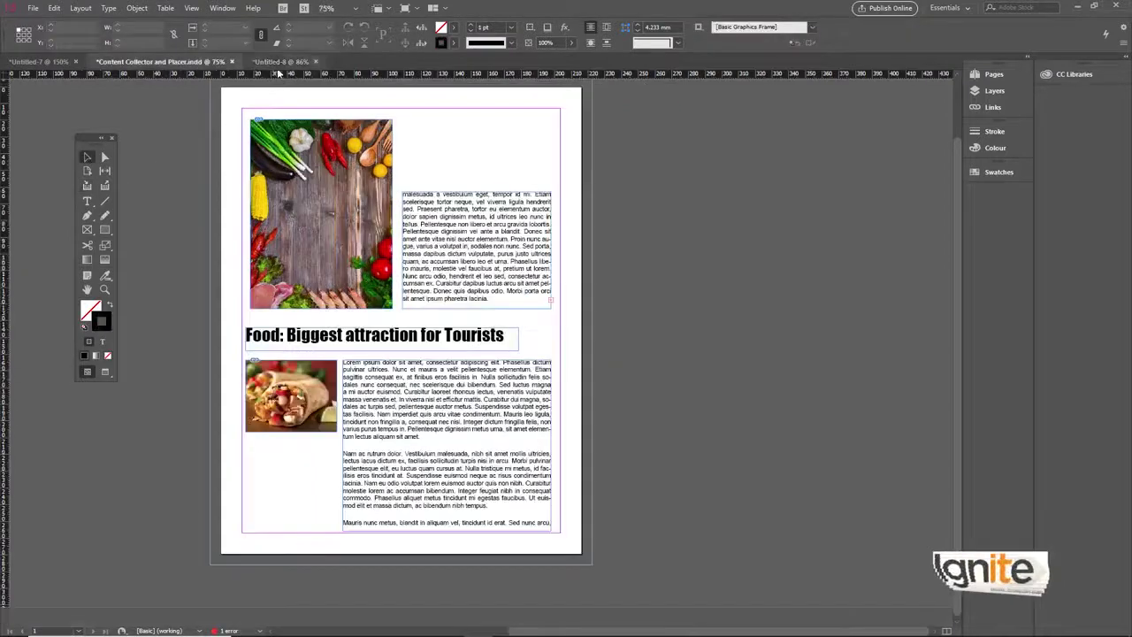
left_click(272, 63)
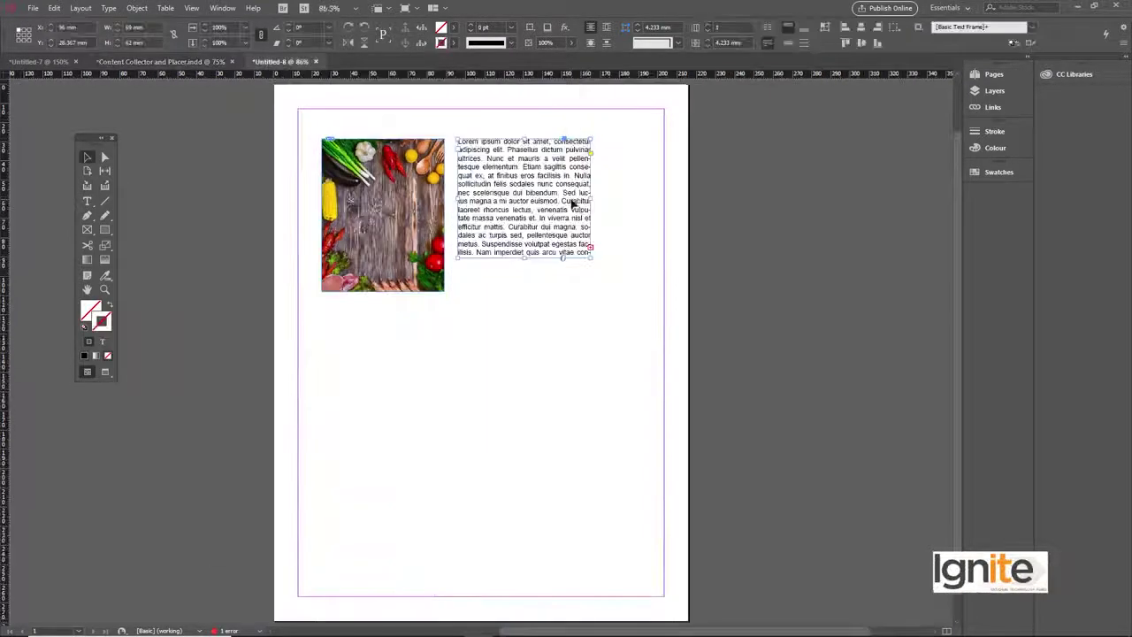
left_click(609, 226)
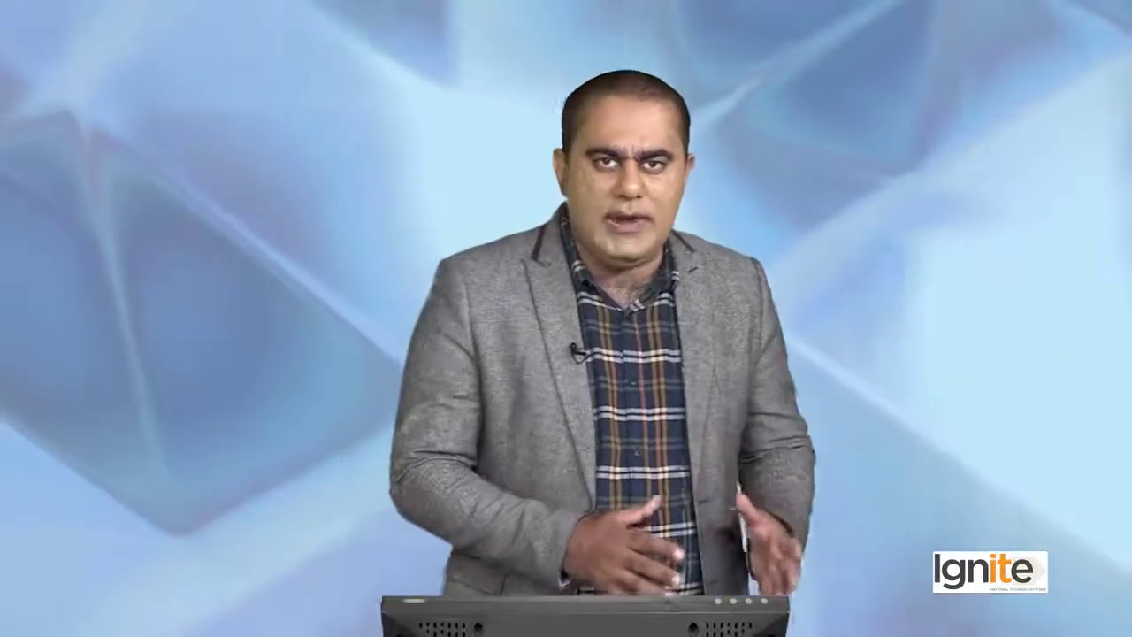